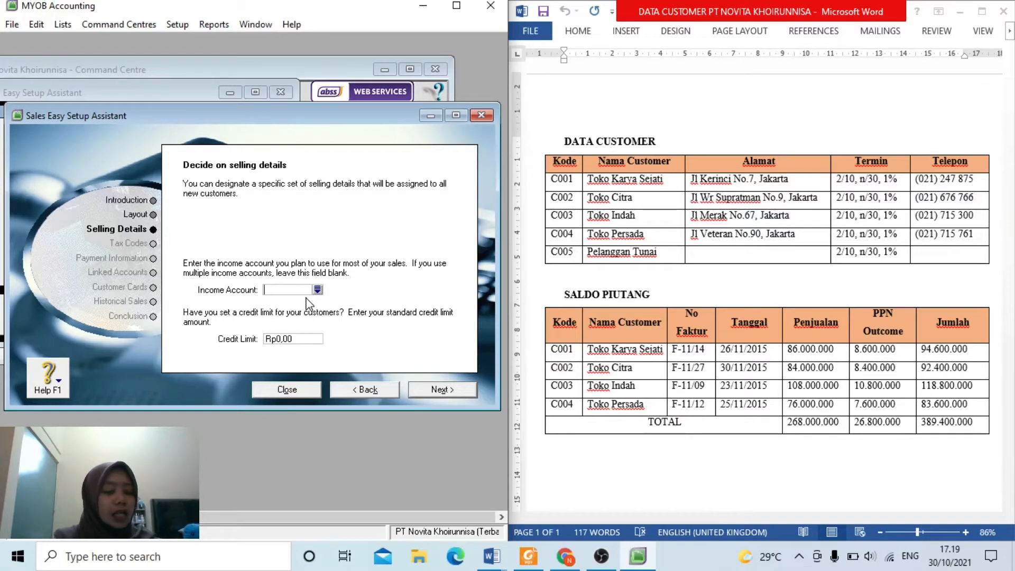
Accept the selling details and tax codes as set, and check the available payment methods without choosing one
{"action": "left_click", "coordinate": [445, 394]}
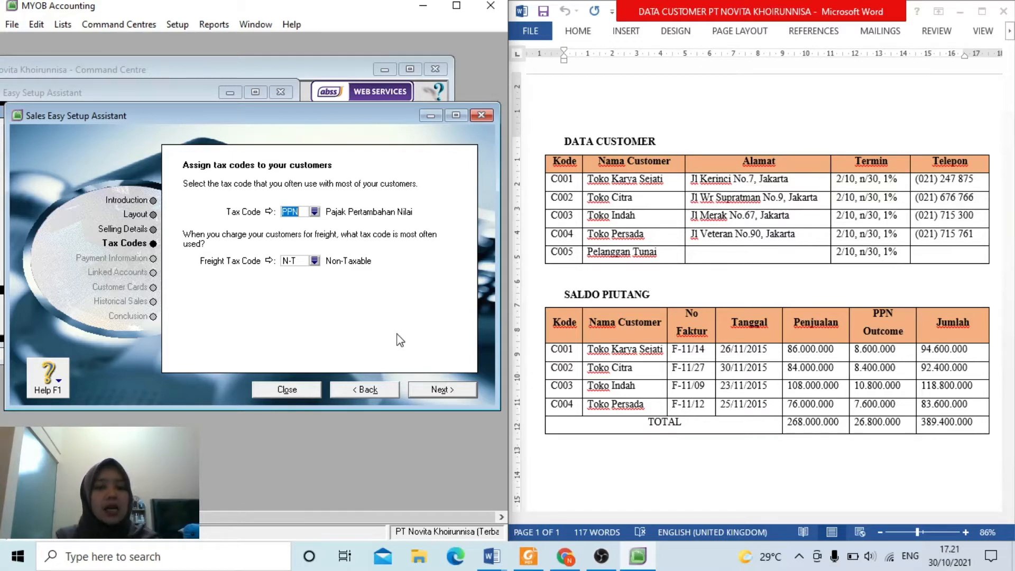
{"action": "left_click", "coordinate": [429, 396]}
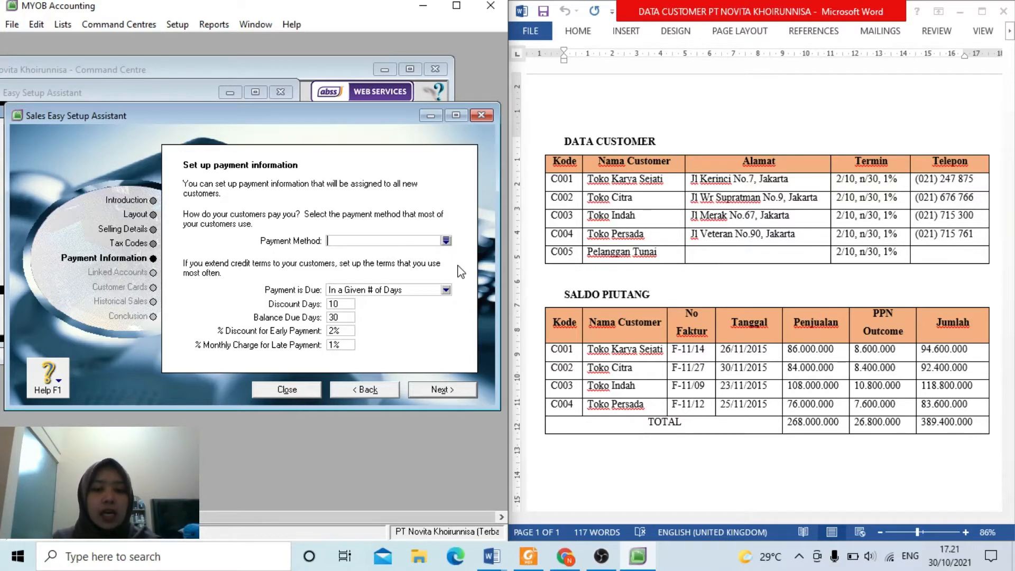
{"action": "left_click", "coordinate": [446, 241]}
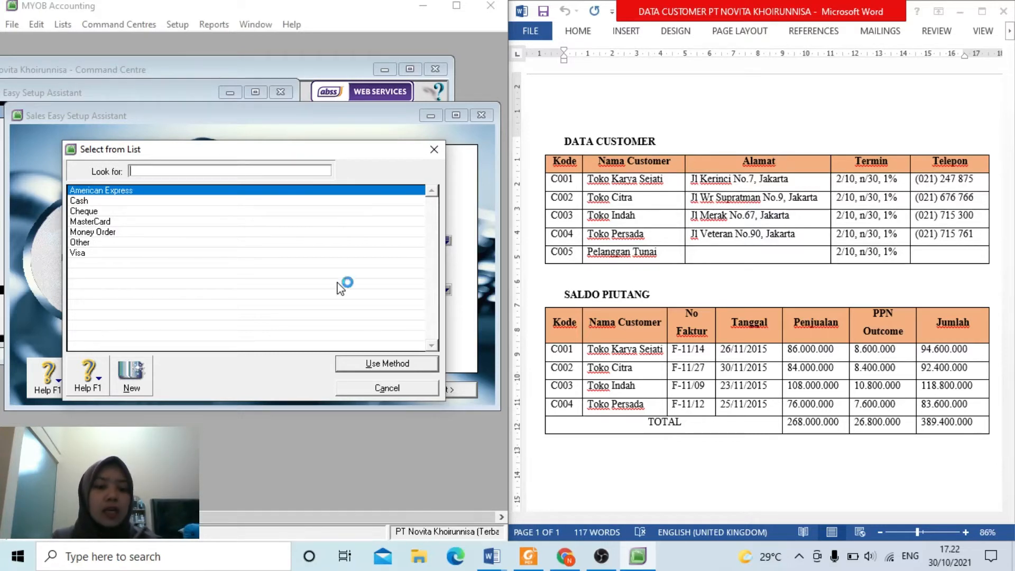
{"action": "left_click", "coordinate": [376, 389]}
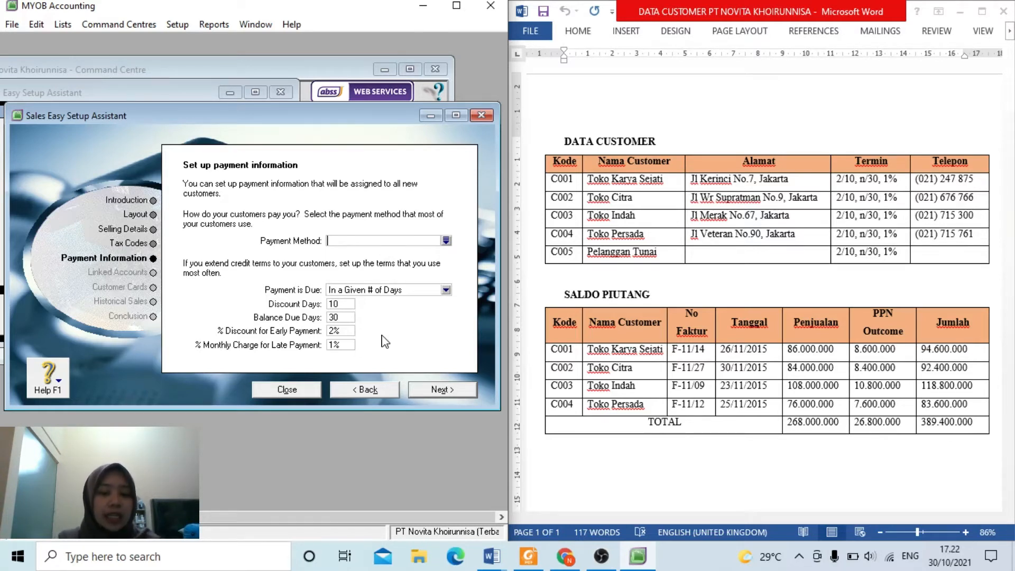
Keep the payment due term at In a Given # of Days and accept the payment information
{"action": "left_click", "coordinate": [447, 290]}
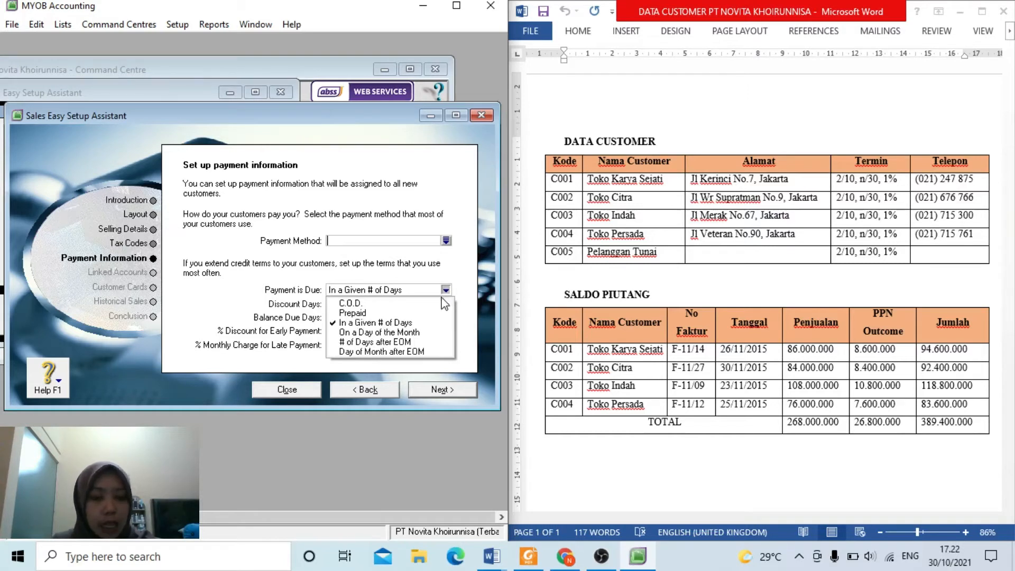
{"action": "double_click", "coordinate": [446, 292]}
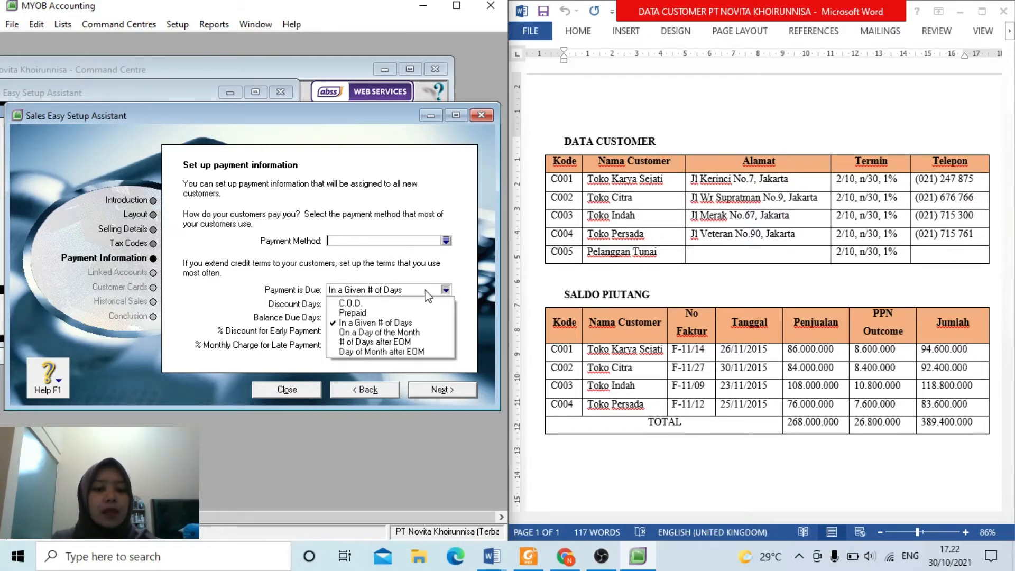
{"action": "left_click", "coordinate": [426, 294]}
{"action": "left_click", "coordinate": [426, 294]}
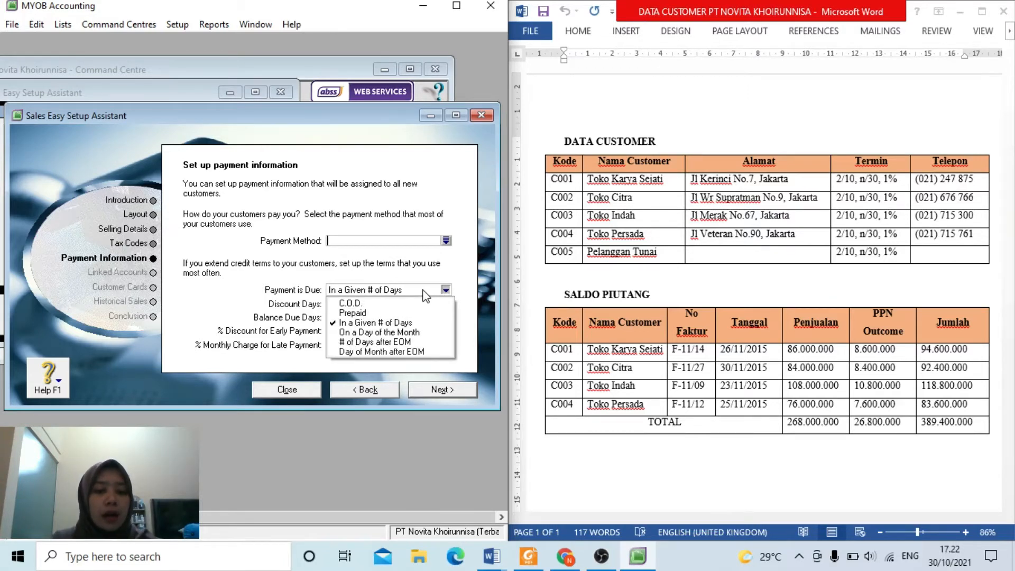
{"action": "left_click", "coordinate": [419, 323]}
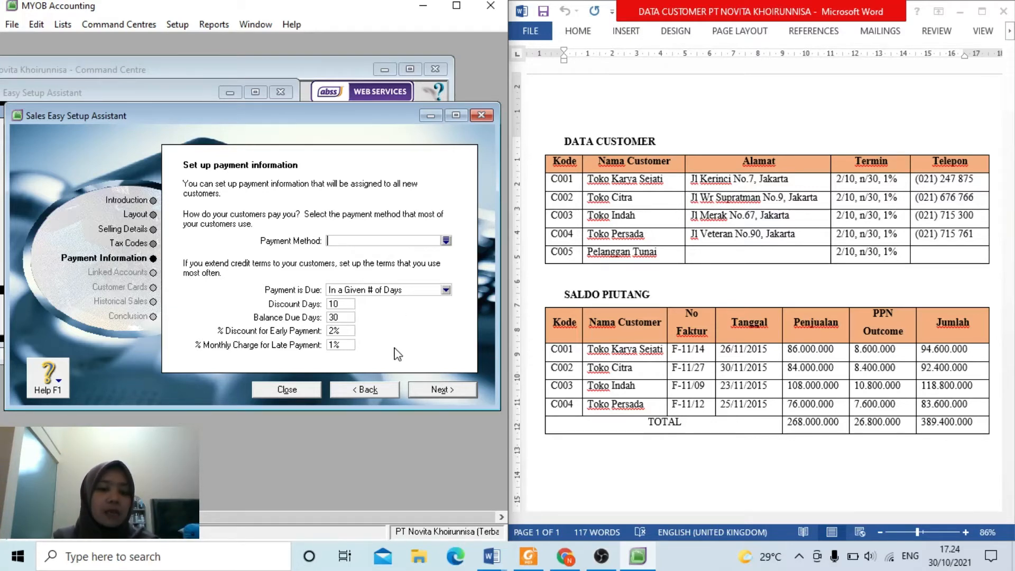
{"action": "left_click", "coordinate": [425, 391]}
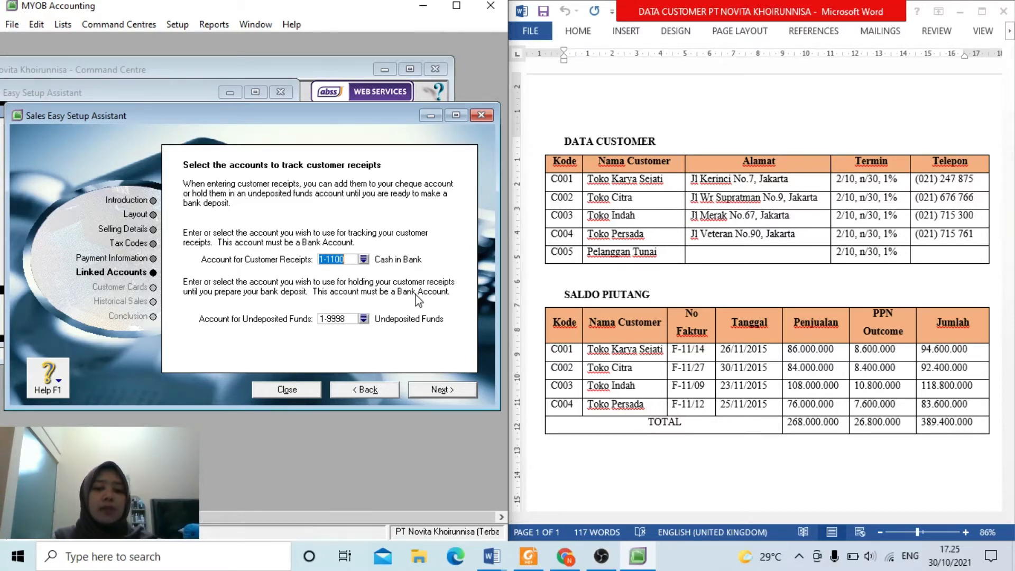
Check the accounts available for customer receipts, keep Cash in Bank, and accept the linked accounts
{"action": "left_click", "coordinate": [364, 259]}
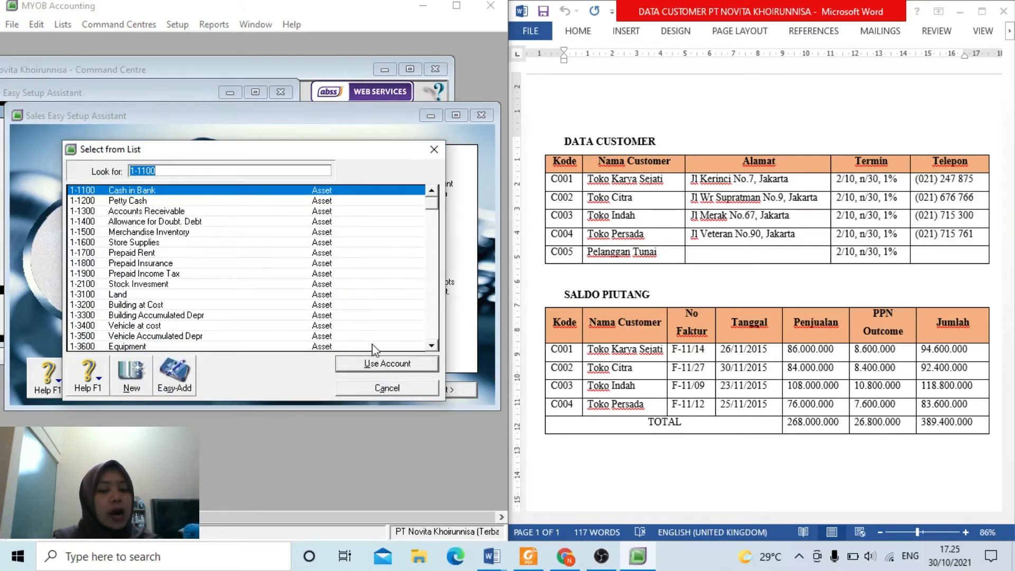
{"action": "left_click", "coordinate": [378, 388]}
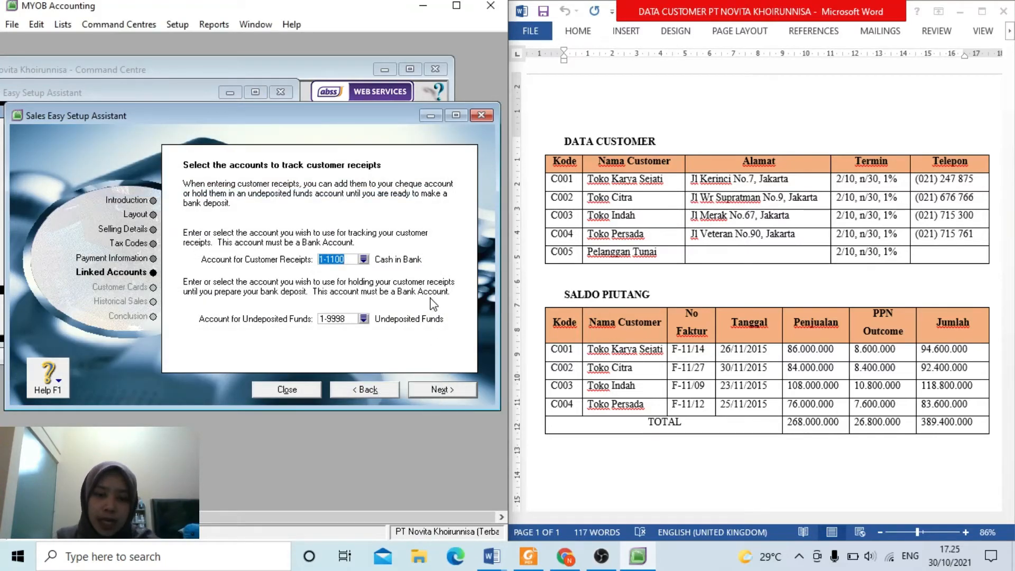
{"action": "left_click", "coordinate": [432, 391]}
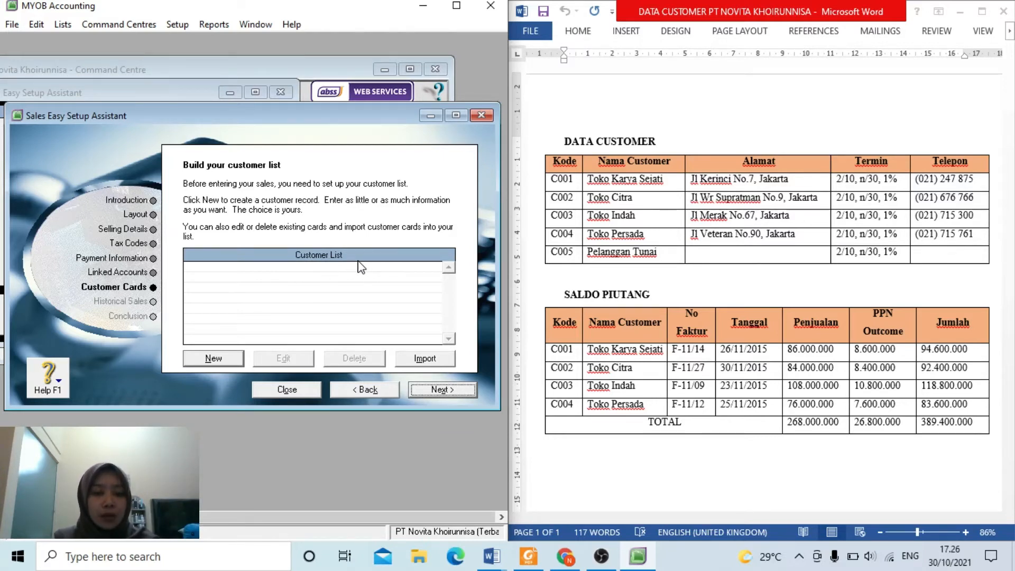
Create a new card in the customer list, try the Supplier type, and set the card type to Customer
{"action": "left_click", "coordinate": [212, 353]}
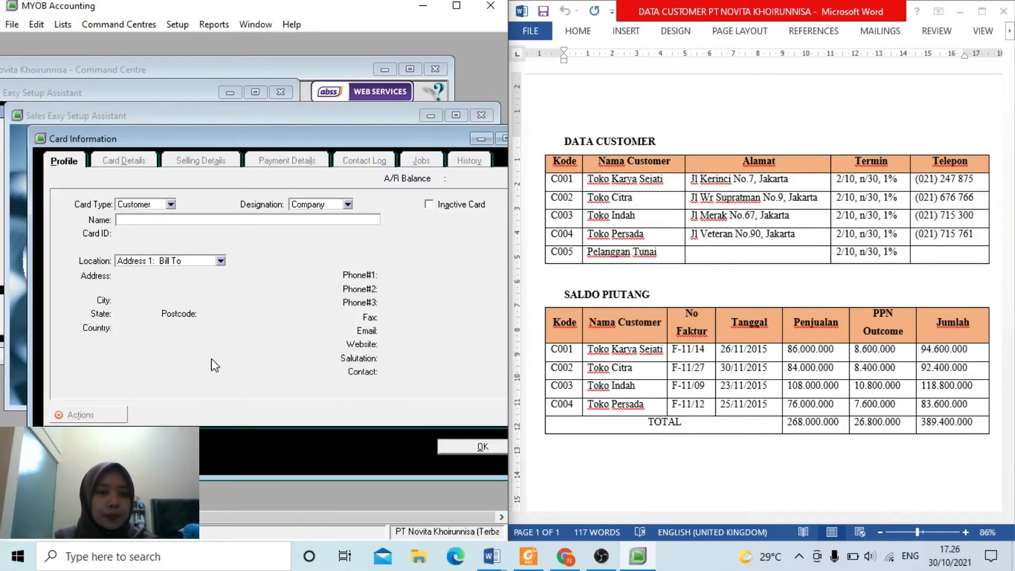
{"action": "left_click", "coordinate": [171, 205]}
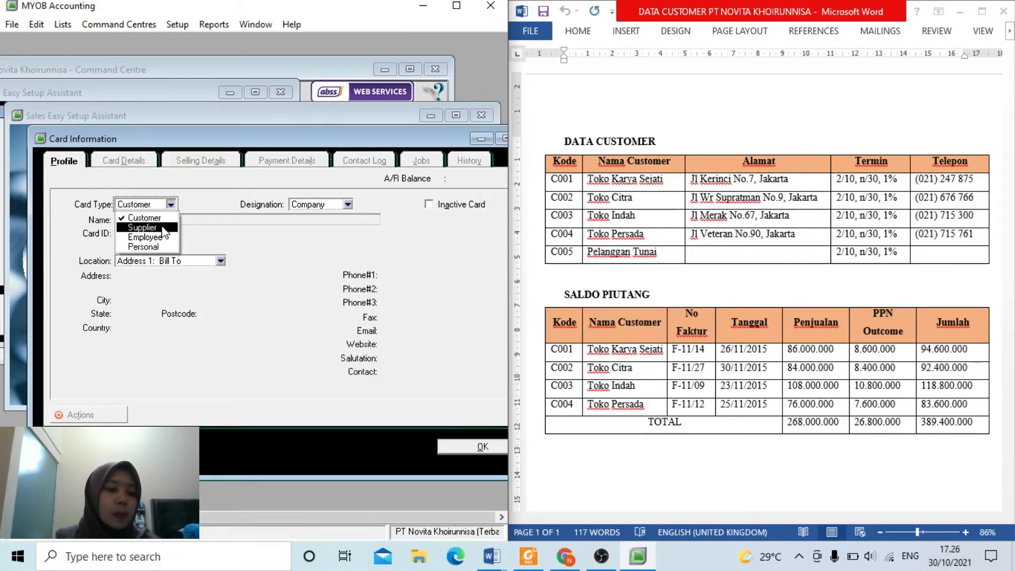
{"action": "left_click", "coordinate": [162, 227]}
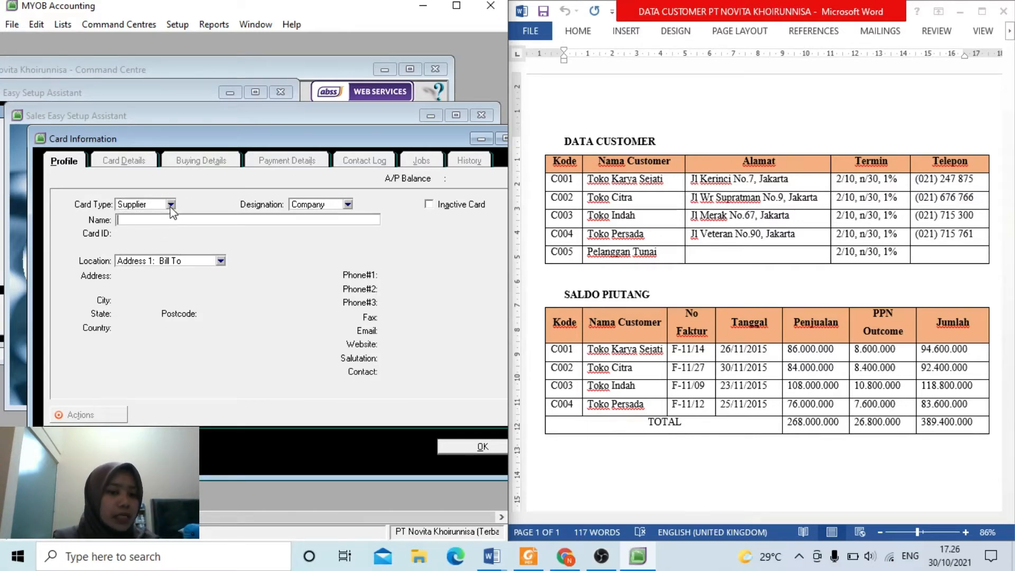
{"action": "left_click", "coordinate": [170, 204]}
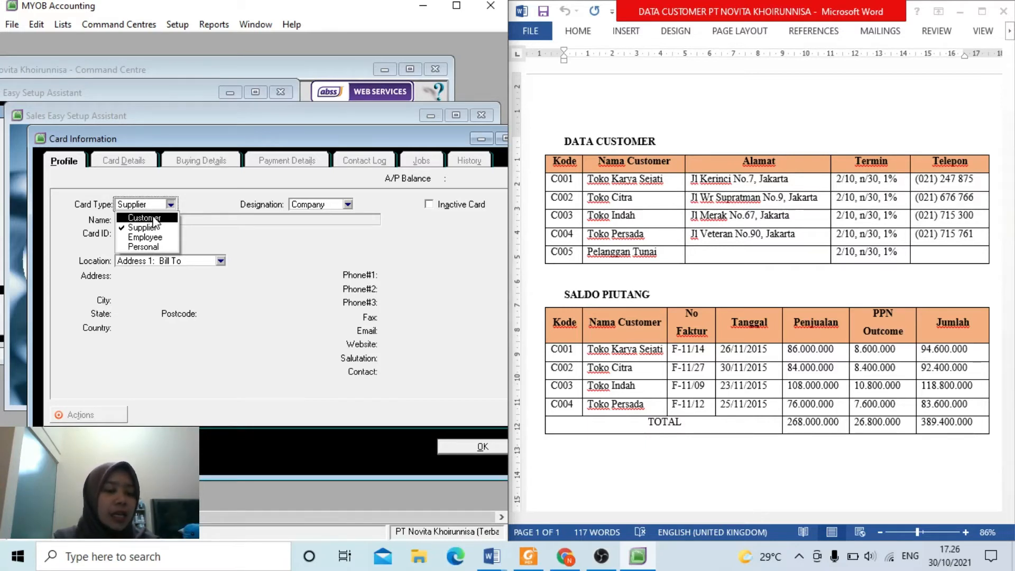
{"action": "left_click", "coordinate": [154, 222]}
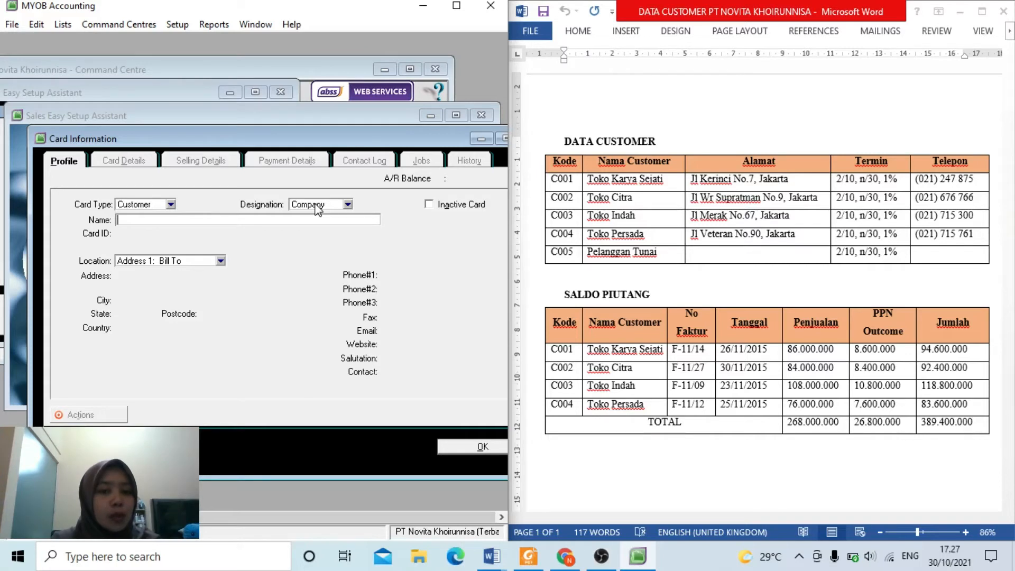
Set the new customer card's designation to Company
{"action": "left_click", "coordinate": [347, 205]}
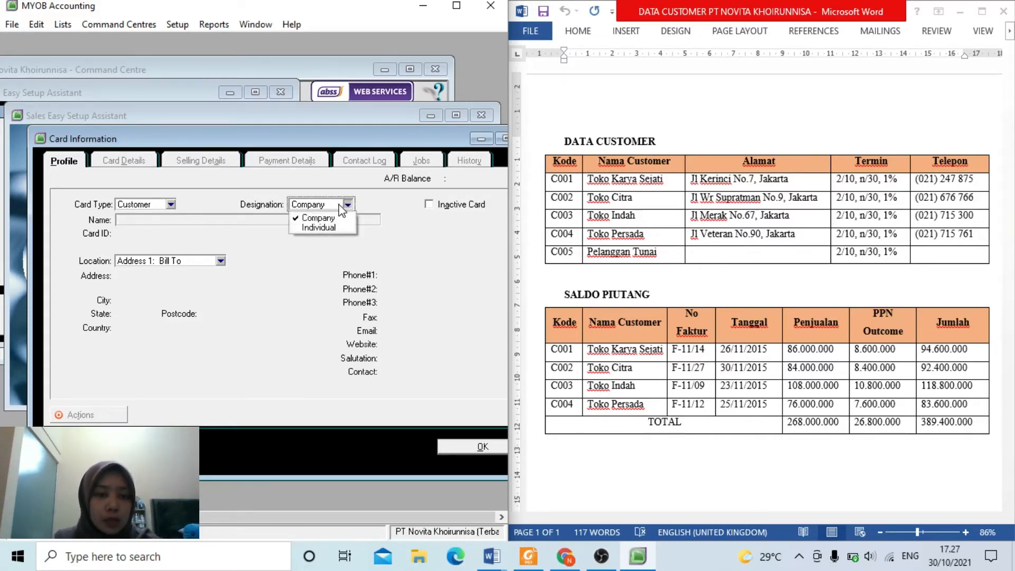
{"action": "left_click", "coordinate": [334, 206]}
{"action": "left_click", "coordinate": [335, 206]}
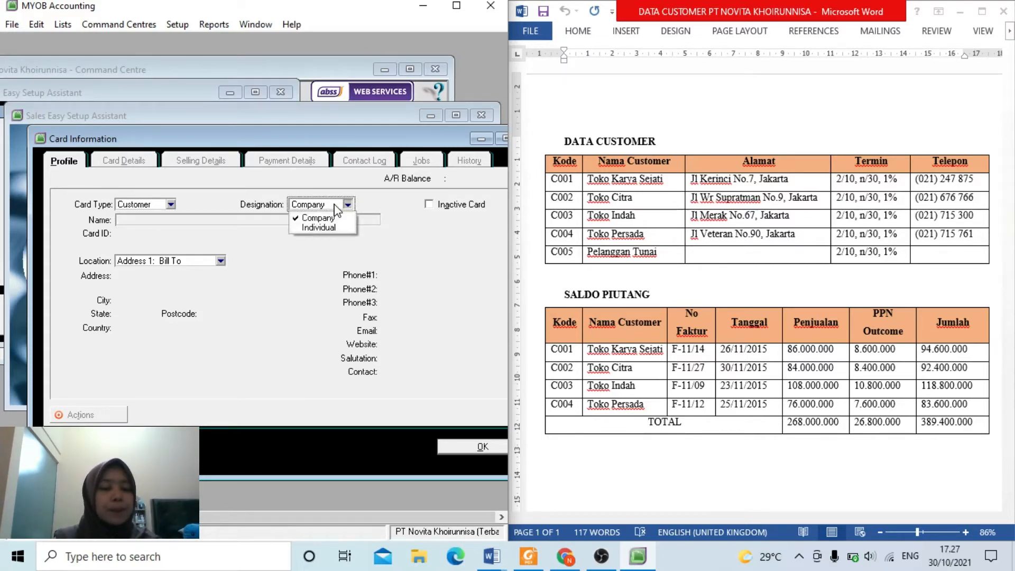
{"action": "left_click", "coordinate": [334, 221]}
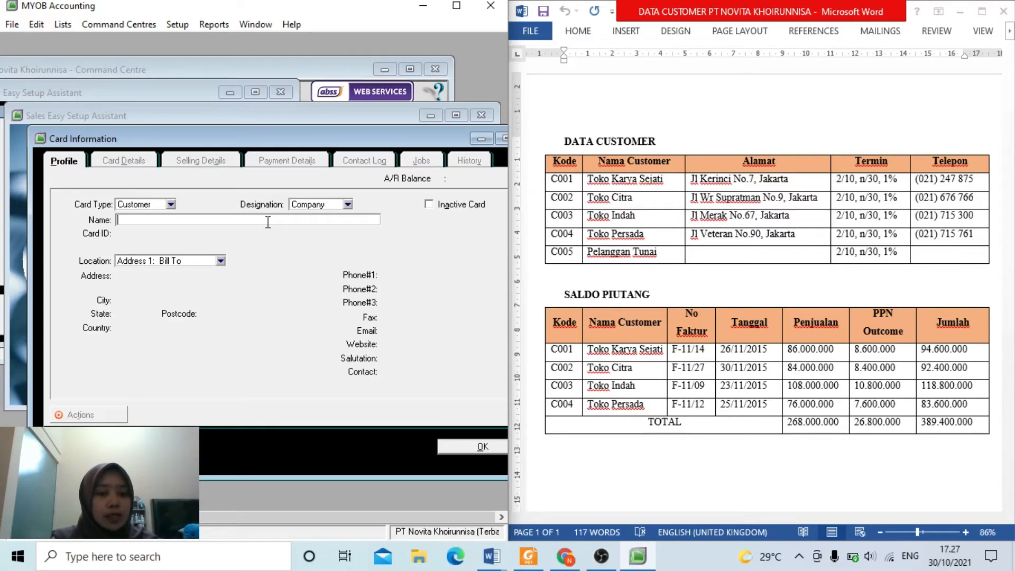
Copy the name Toko Karya Sejati from the Word customer table into the new customer card's Name field
{"action": "left_click", "coordinate": [590, 180]}
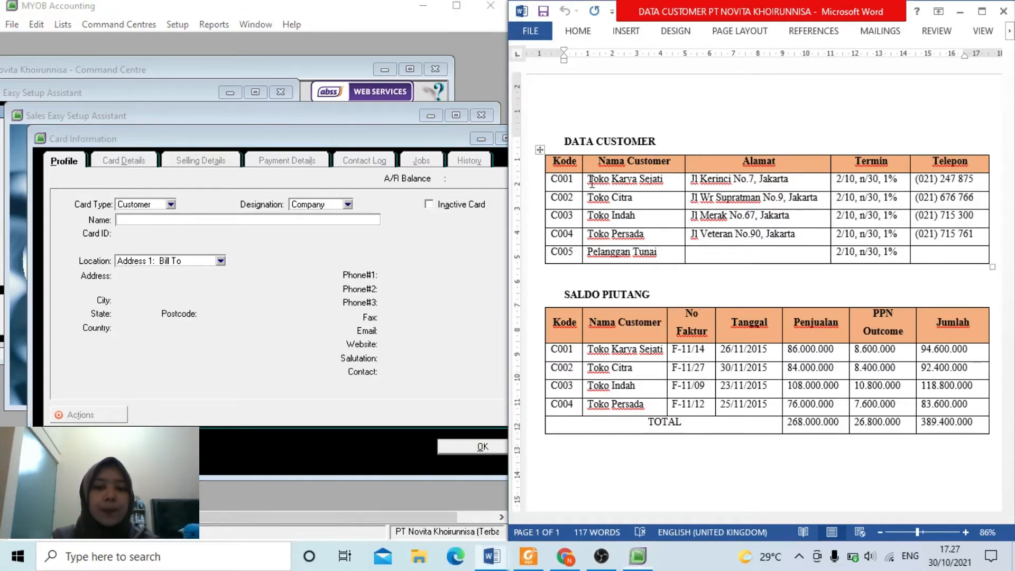
{"action": "left_click_drag", "start_coordinate": [589, 180], "coordinate": [670, 180]}
{"action": "key", "text": "ctrl+c"}
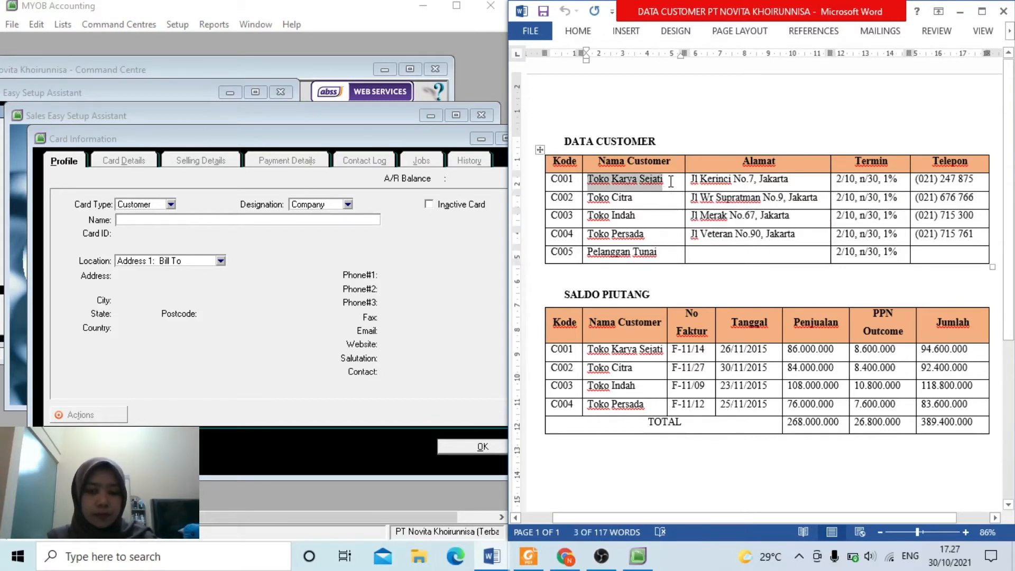
{"action": "left_click", "coordinate": [323, 219]}
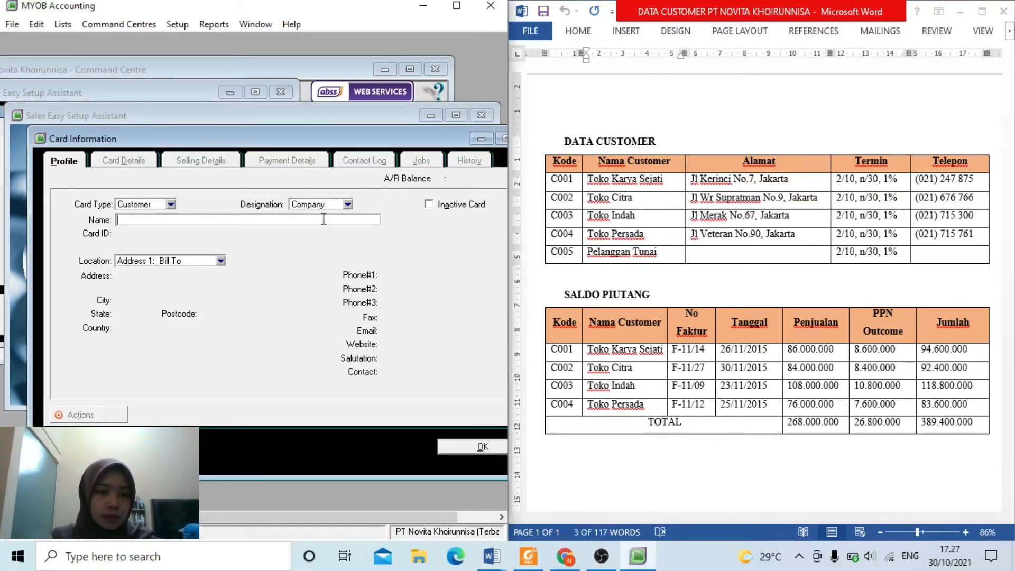
{"action": "key", "text": "ctrl+v"}
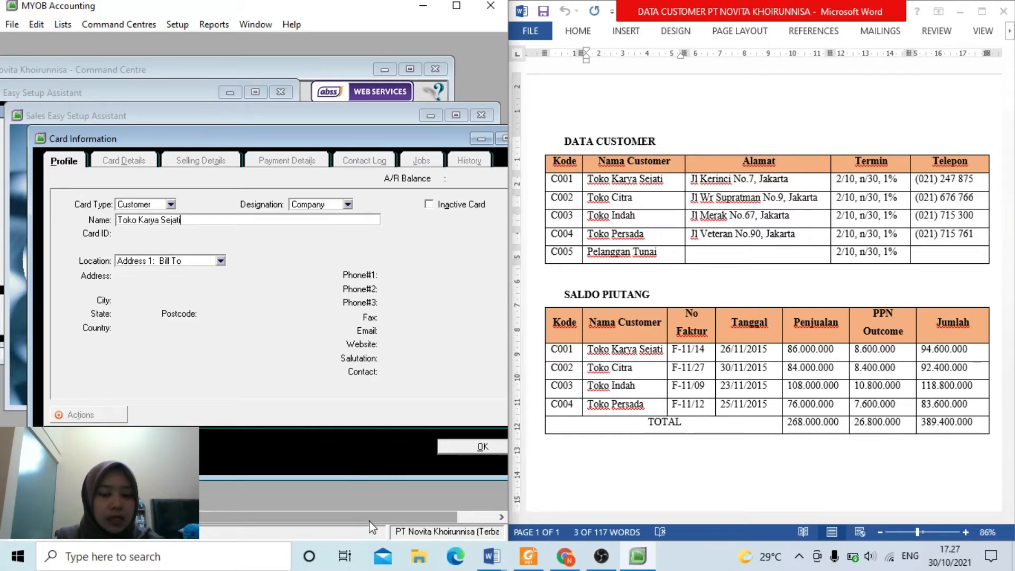
{"action": "left_click_drag", "start_coordinate": [370, 522], "coordinate": [404, 525]}
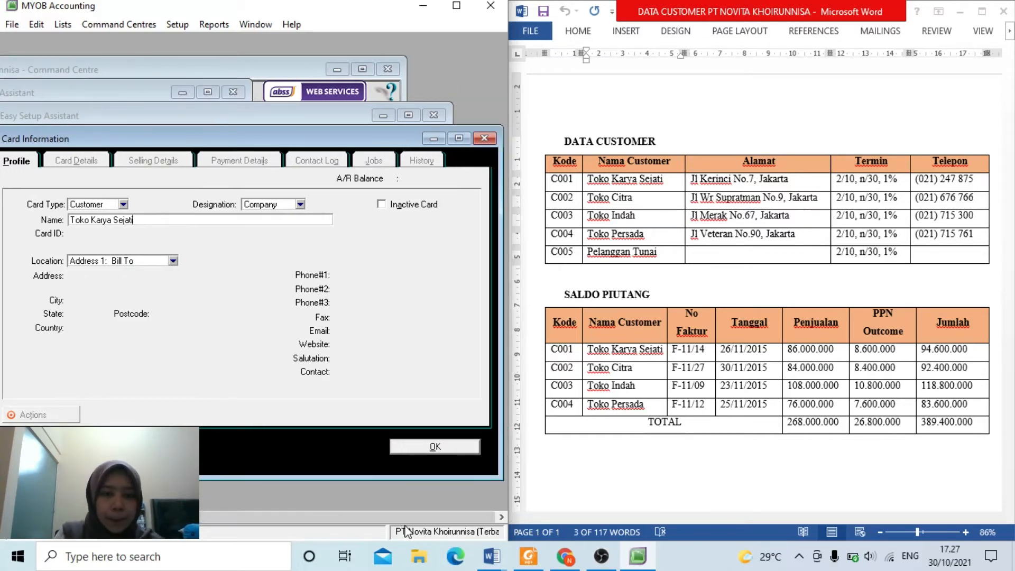
{"action": "key", "text": "Tab"}
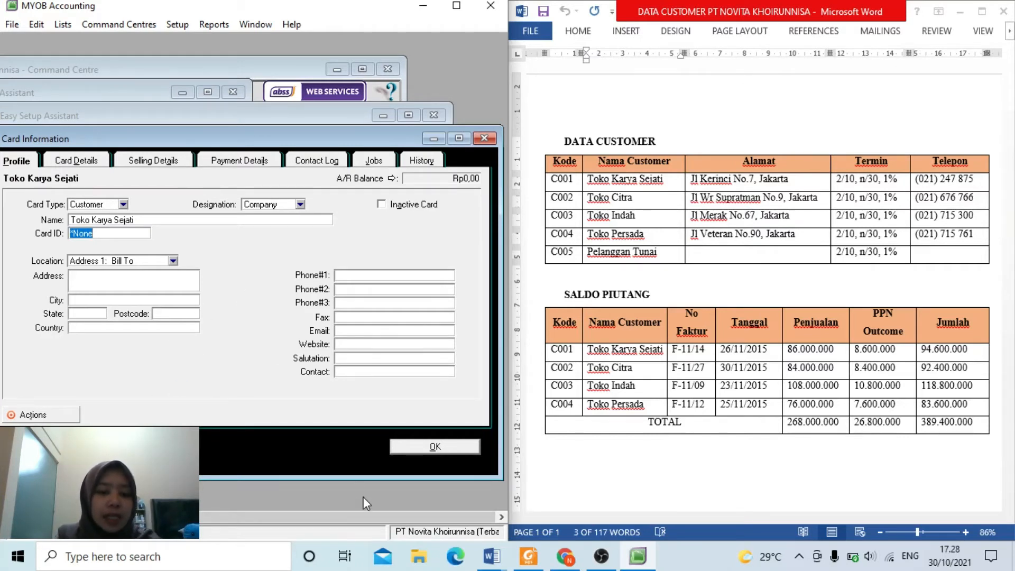
Replace the default Card ID with the customer code listed for Toko Karya Sejati, using a capital letter
{"action": "left_click", "coordinate": [297, 513]}
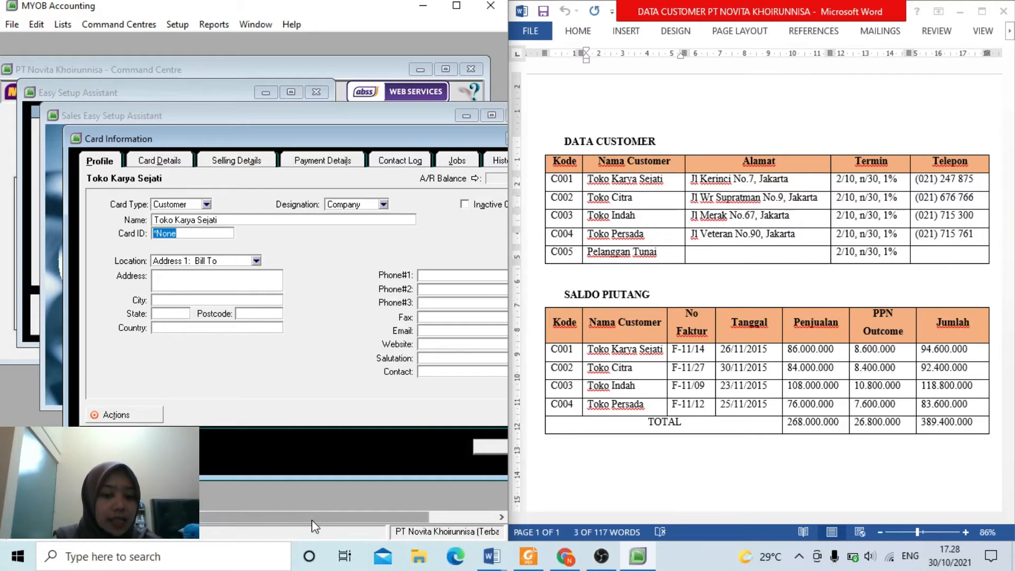
{"action": "left_click_drag", "start_coordinate": [312, 520], "coordinate": [392, 519]}
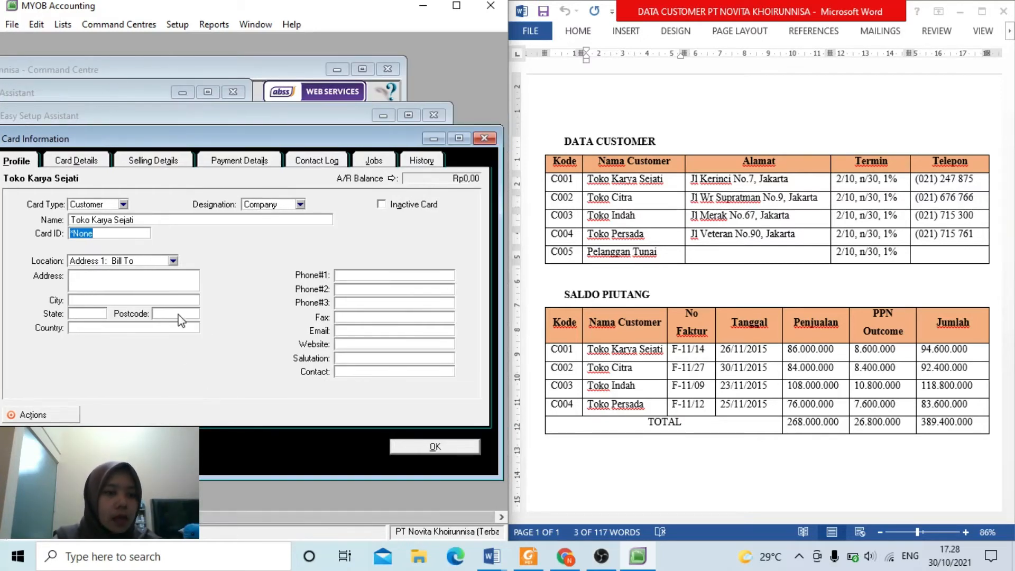
{"action": "left_click", "coordinate": [128, 235]}
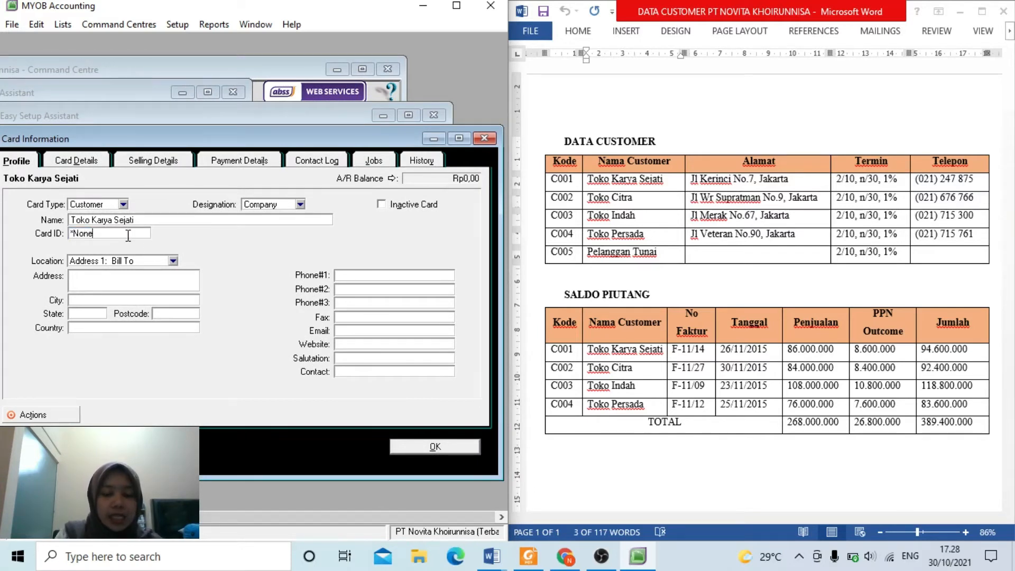
{"action": "key", "text": "BackSpace"}
{"action": "key", "text": "BackSpace"}
{"action": "key", "text": "BackSpace"}
{"action": "key", "text": "BackSpace"}
{"action": "key", "text": "BackSpace"}
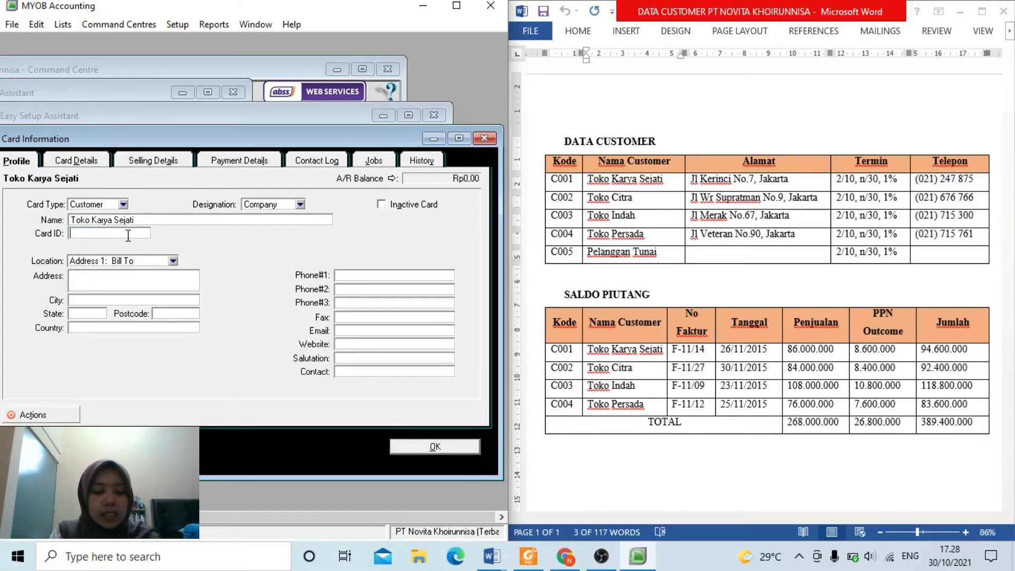
{"action": "type", "text": "c00"}
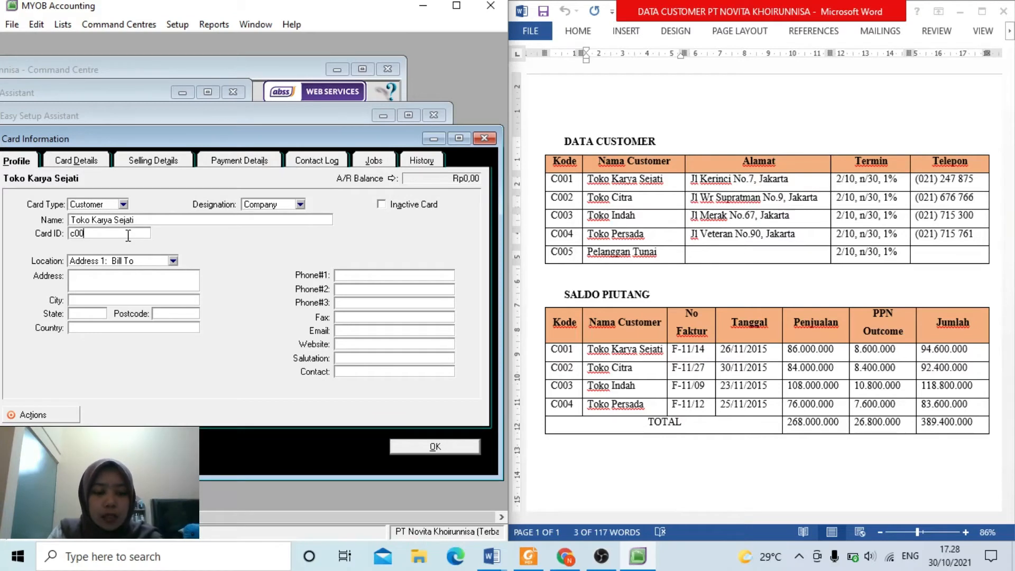
{"action": "type", "text": "1"}
{"action": "key", "text": "BackSpace"}
{"action": "key", "text": "BackSpace"}
{"action": "key", "text": "BackSpace"}
{"action": "key", "text": "BackSpace"}
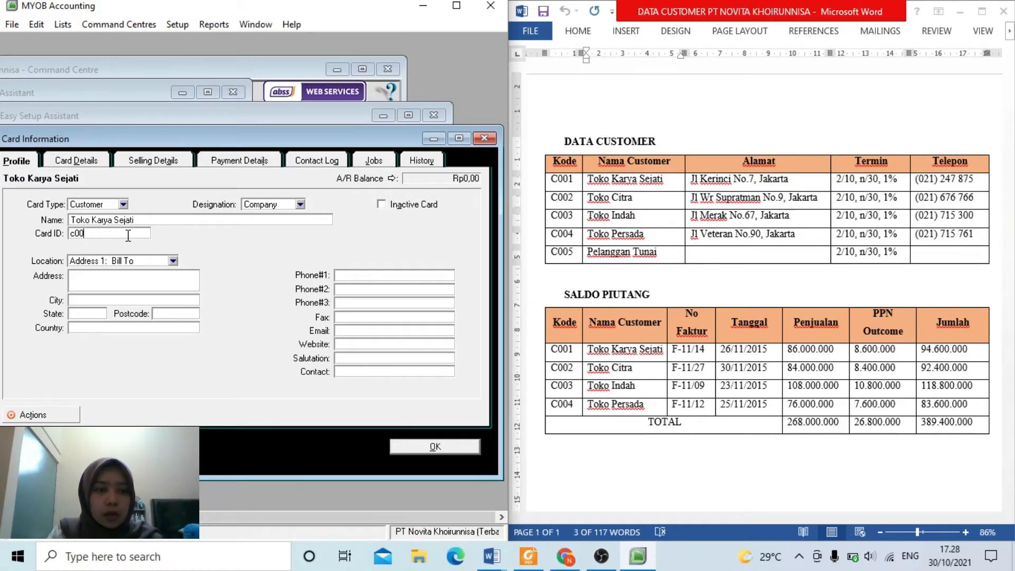
{"action": "type", "text": "C00"}
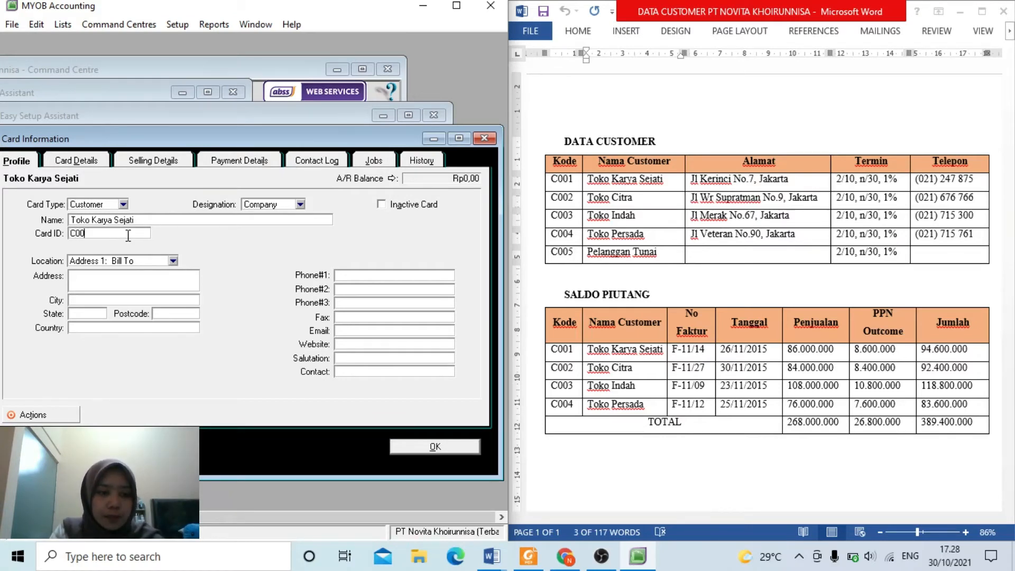
{"action": "type", "text": "1"}
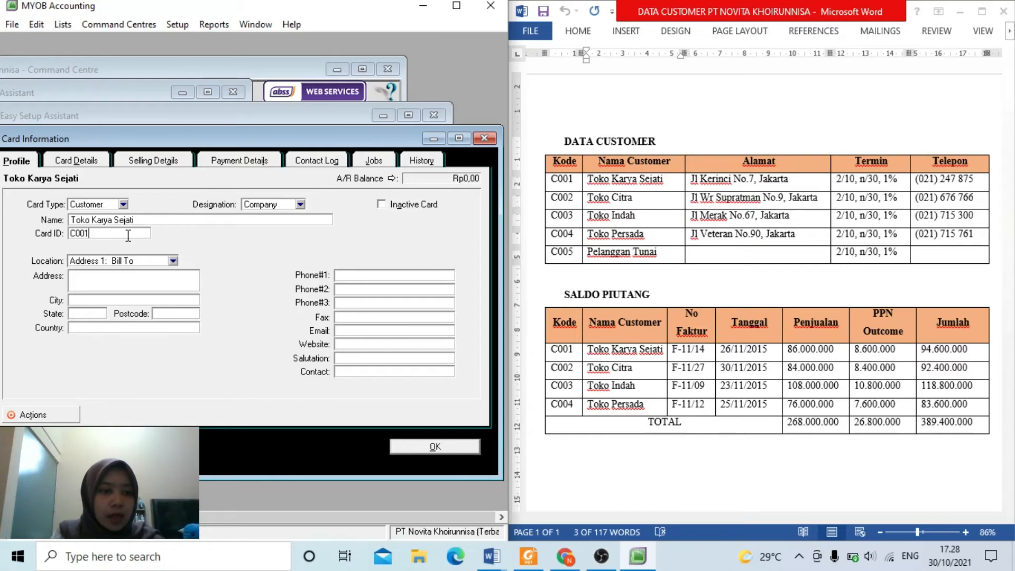
{"action": "left_click", "coordinate": [138, 281]}
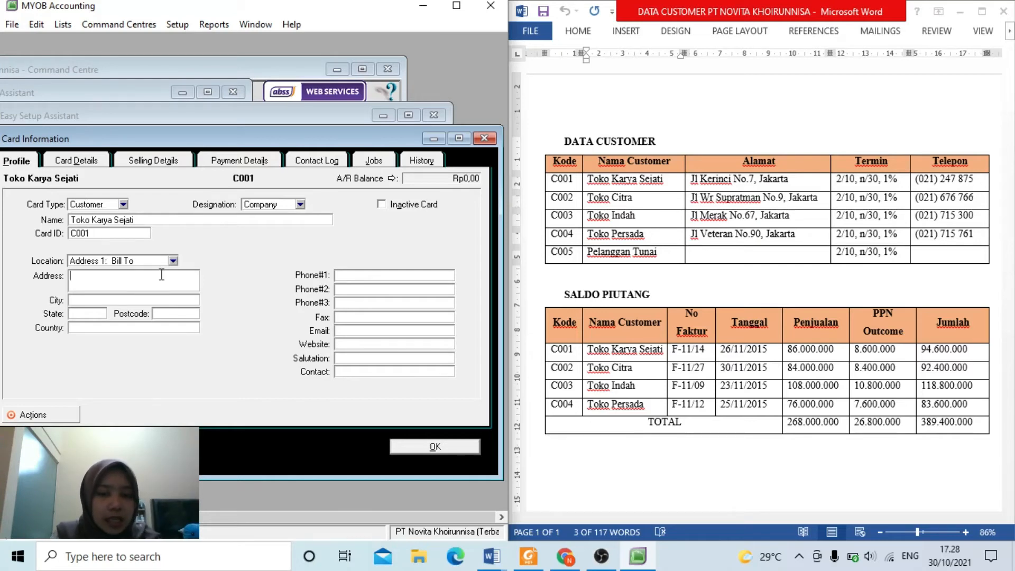
Copy the street address listed for Toko Karya Sejati in the Word customer table into the card's Address field
{"action": "left_click", "coordinate": [695, 182]}
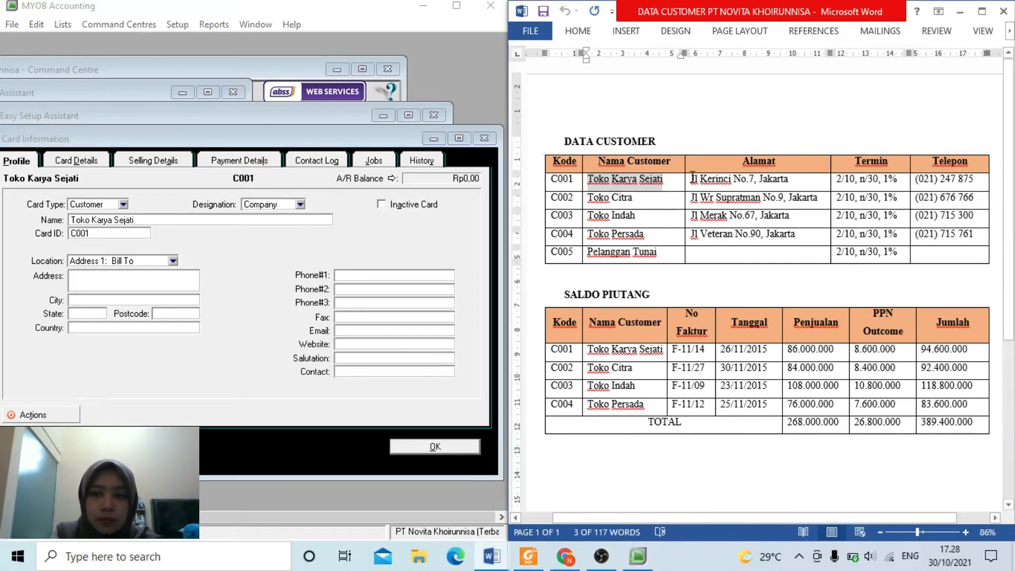
{"action": "left_click_drag", "start_coordinate": [692, 180], "coordinate": [791, 179]}
{"action": "key", "text": "ctrl+c"}
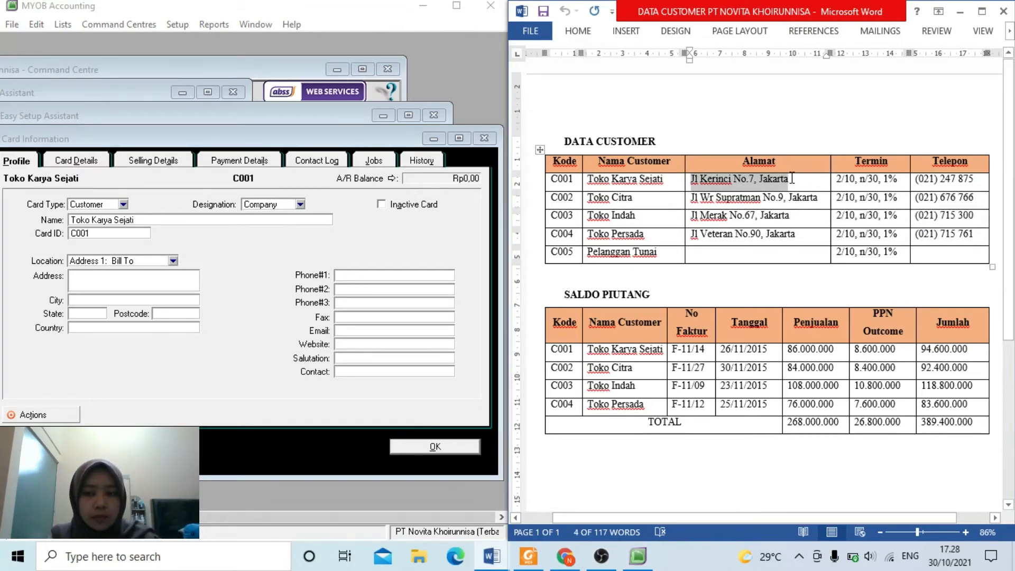
{"action": "left_click", "coordinate": [120, 277]}
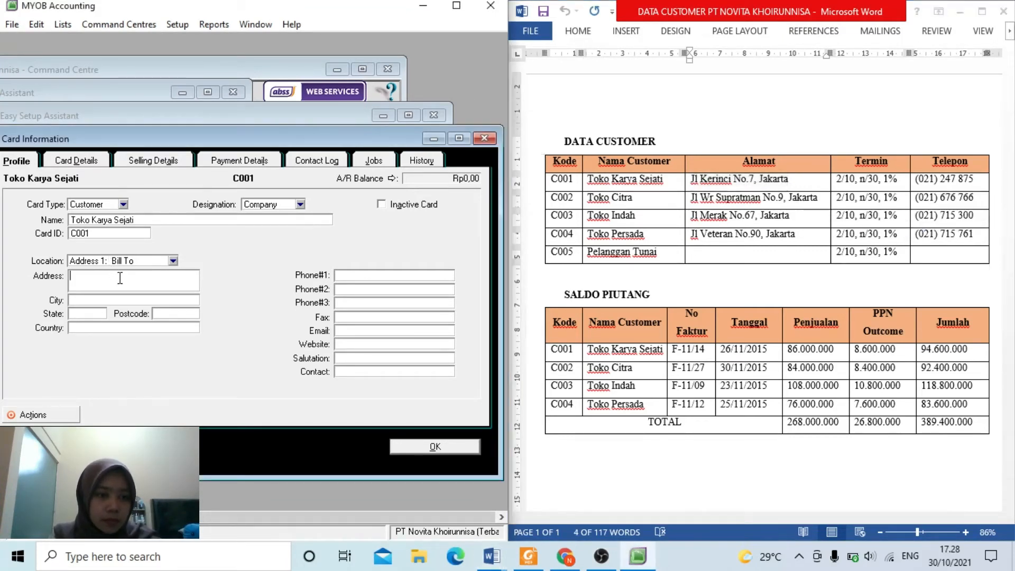
{"action": "key", "text": "ctrl+v"}
Set the card's city to Jakarta, state to DKI Jakarta, and country to Indonesia
{"action": "left_click", "coordinate": [106, 301]}
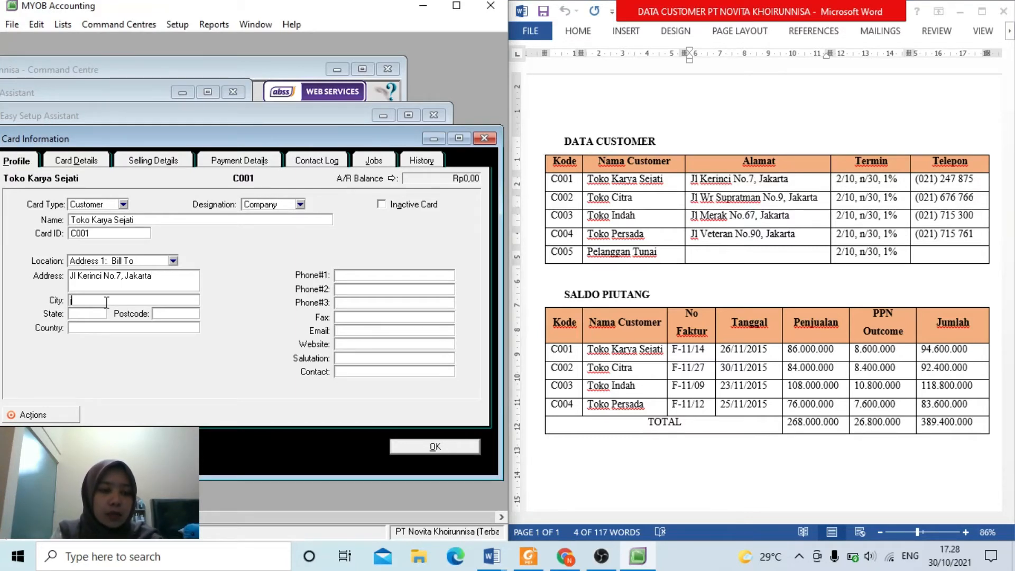
{"action": "type", "text": "J"}
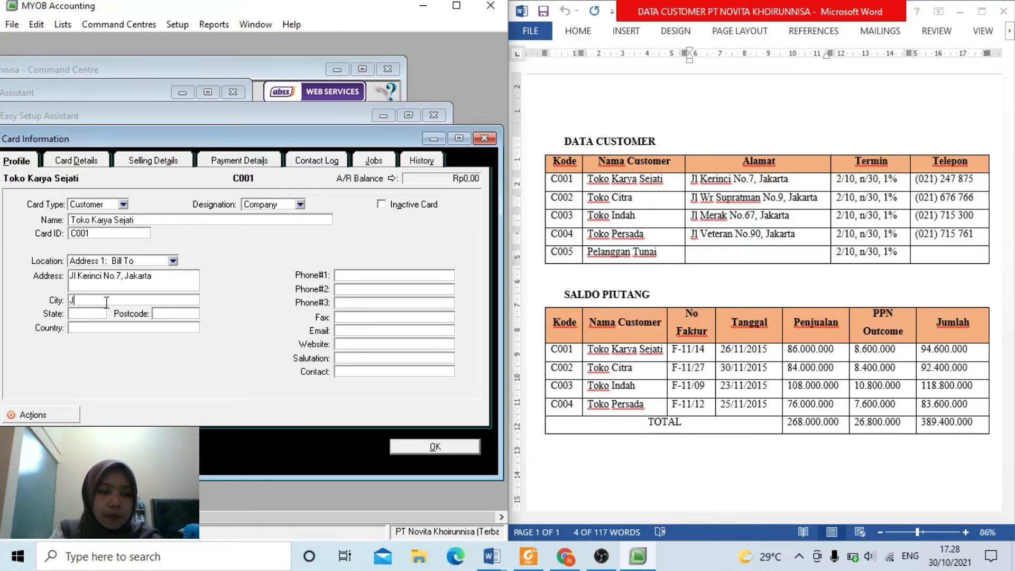
{"action": "type", "text": "akarta"}
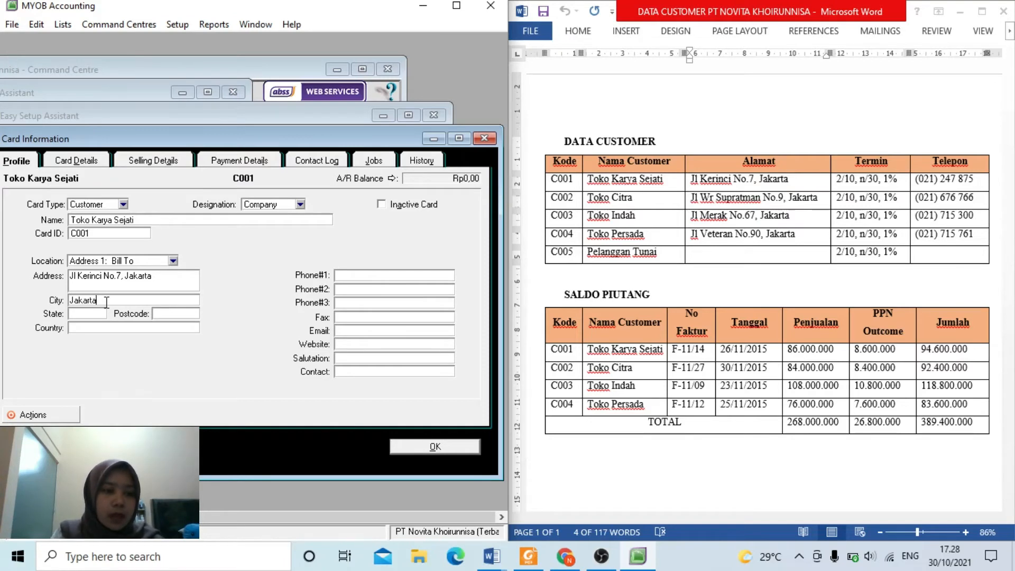
{"action": "left_click", "coordinate": [105, 314]}
{"action": "type", "text": "D"}
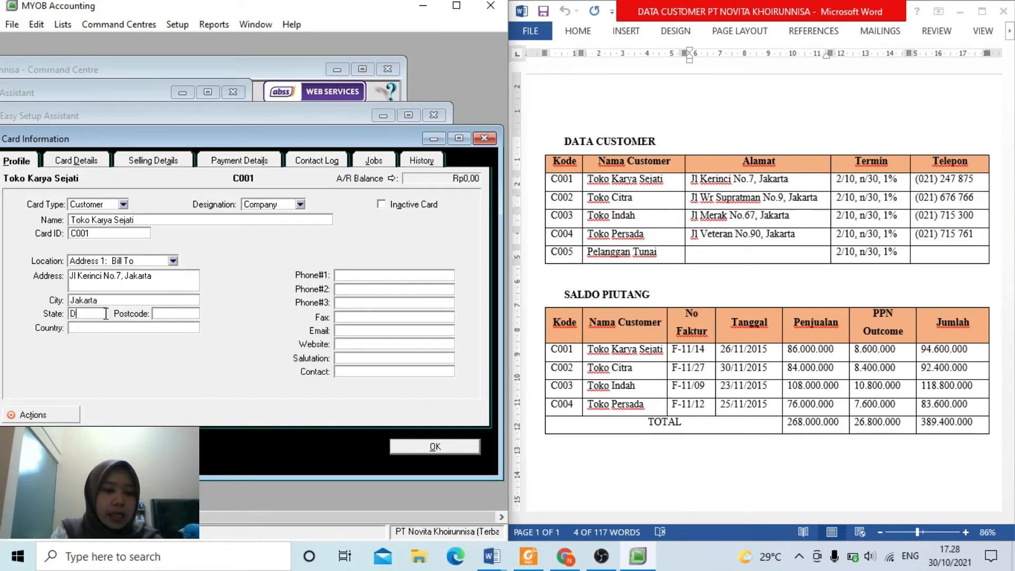
{"action": "type", "text": "KI J"}
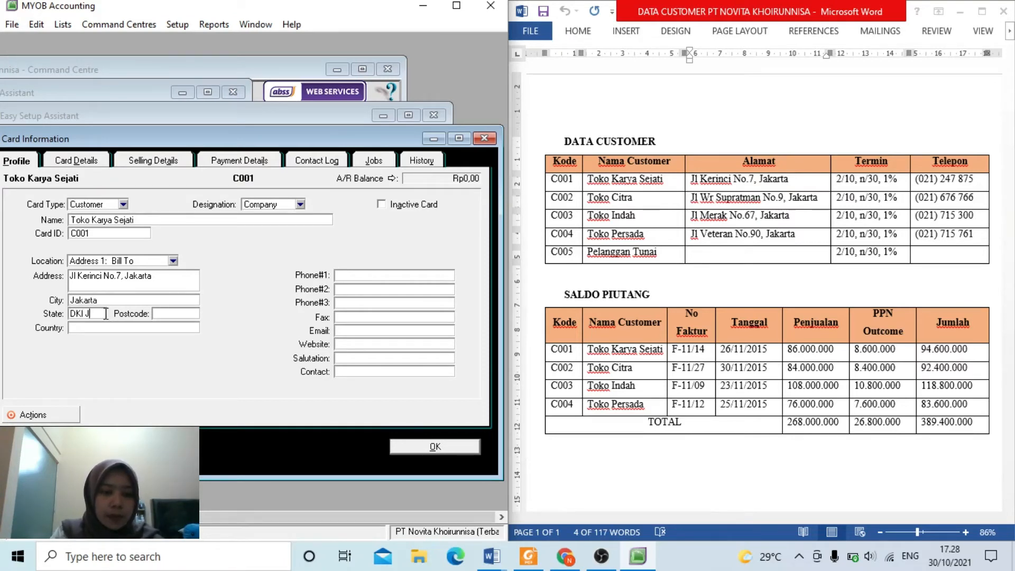
{"action": "type", "text": "akarta"}
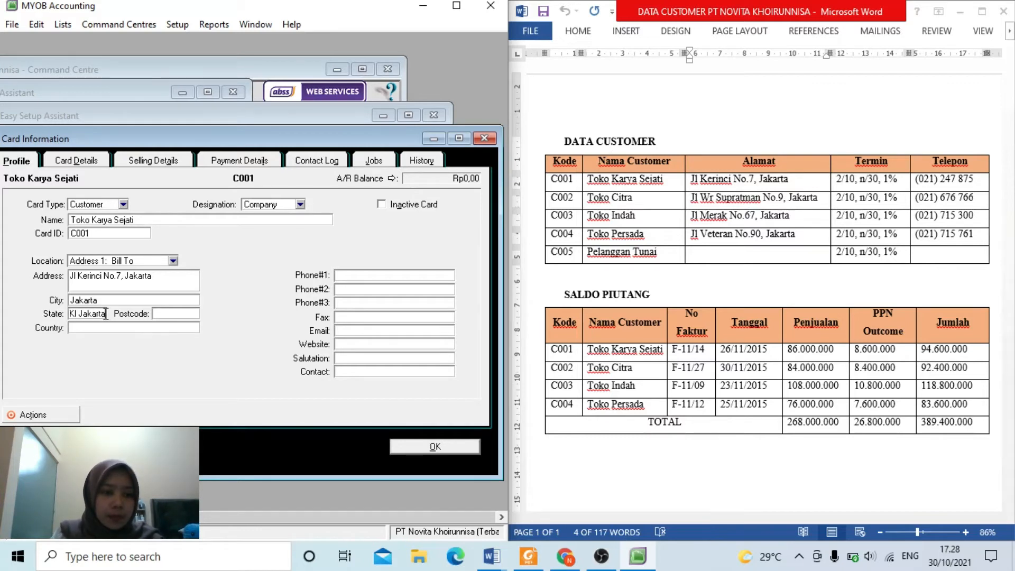
{"action": "left_click", "coordinate": [109, 327]}
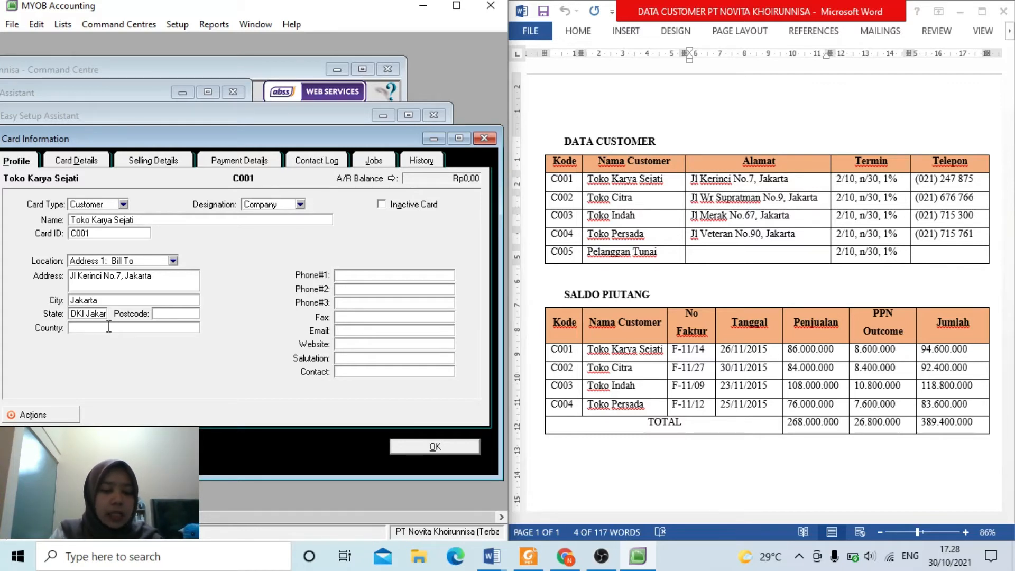
{"action": "type", "text": "Indonei"}
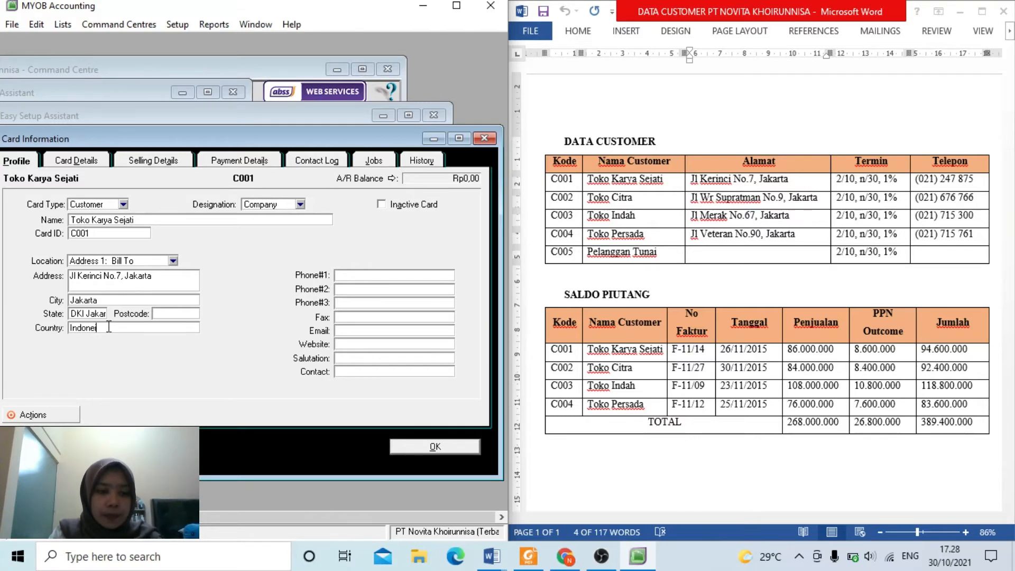
{"action": "key", "text": "BackSpace"}
{"action": "type", "text": "sia"}
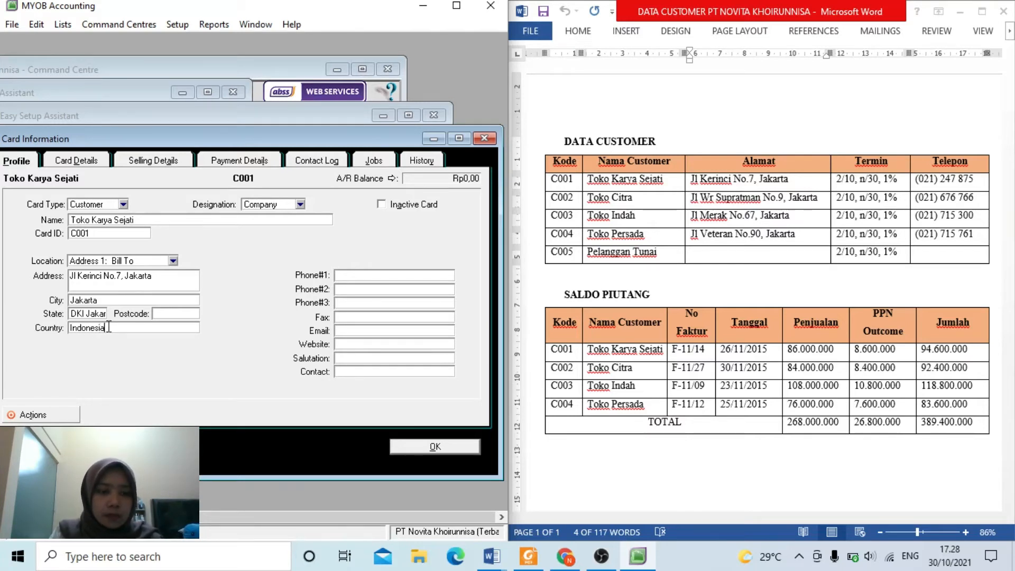
Copy the telephone number listed for Toko Karya Sejati in the Word table into the card's Phone#1 field
{"action": "left_click", "coordinate": [366, 275]}
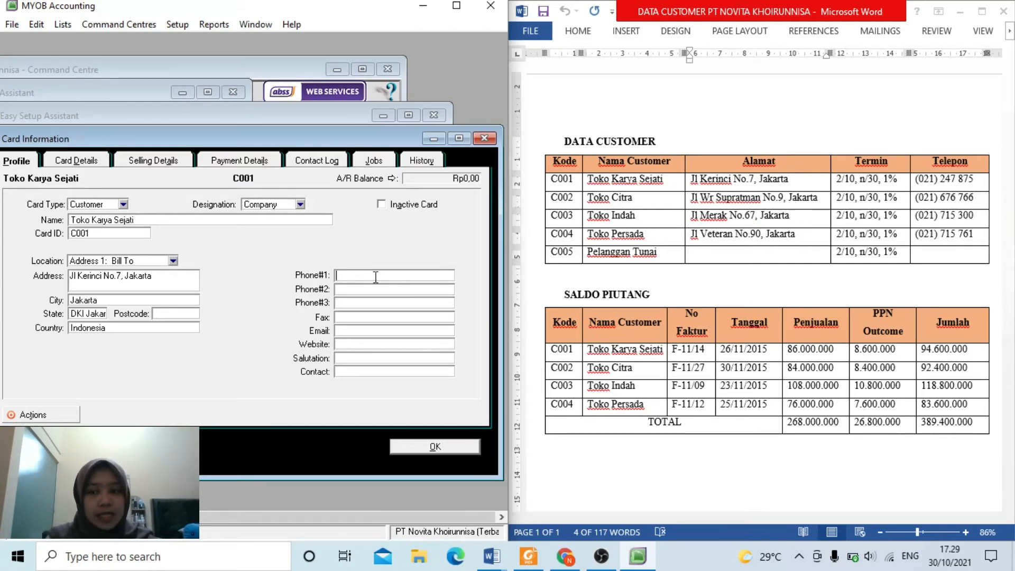
{"action": "left_click", "coordinate": [976, 184]}
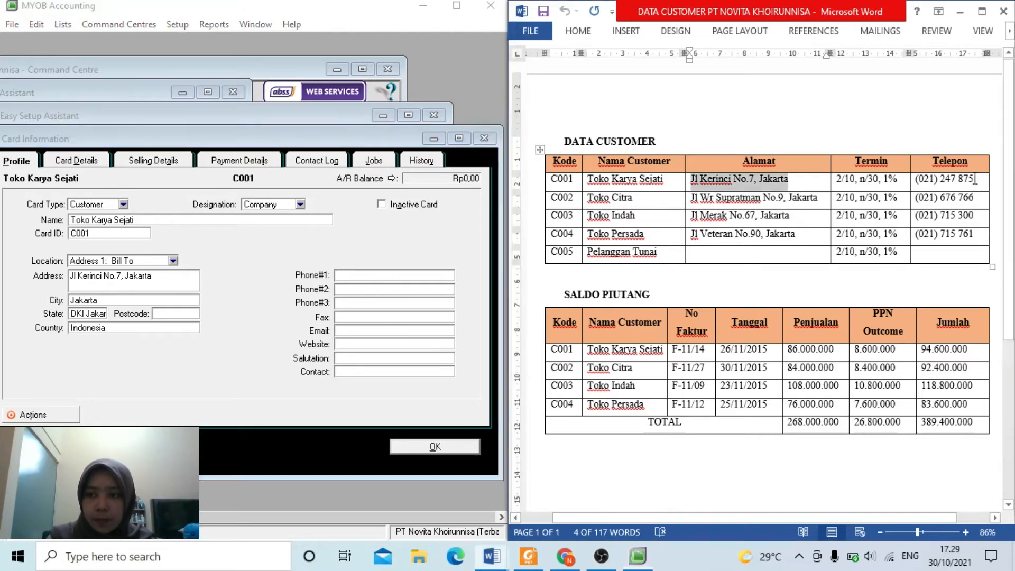
{"action": "left_click_drag", "start_coordinate": [975, 184], "coordinate": [917, 181]}
{"action": "key", "text": "ctrl+c"}
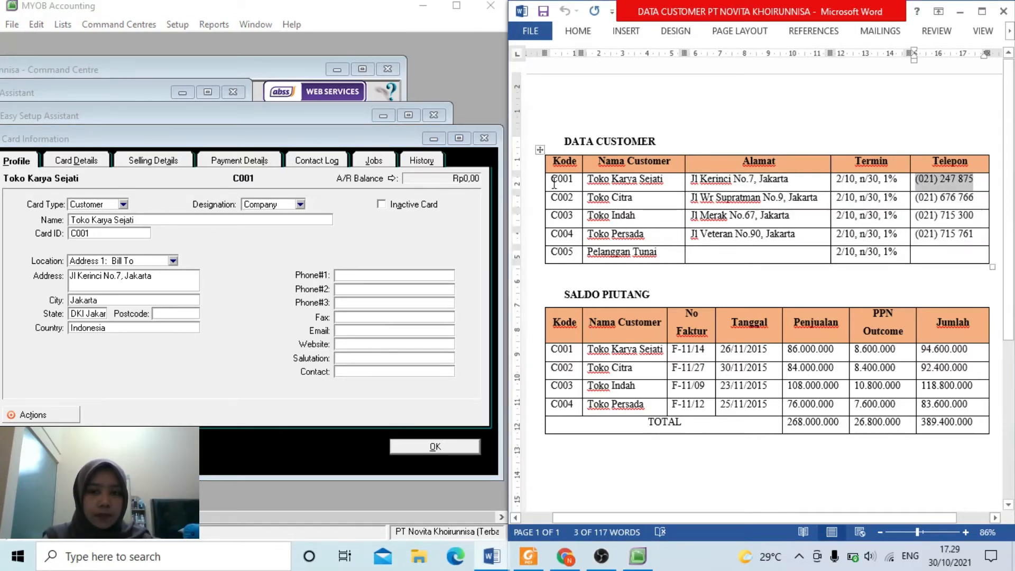
{"action": "left_click", "coordinate": [416, 273]}
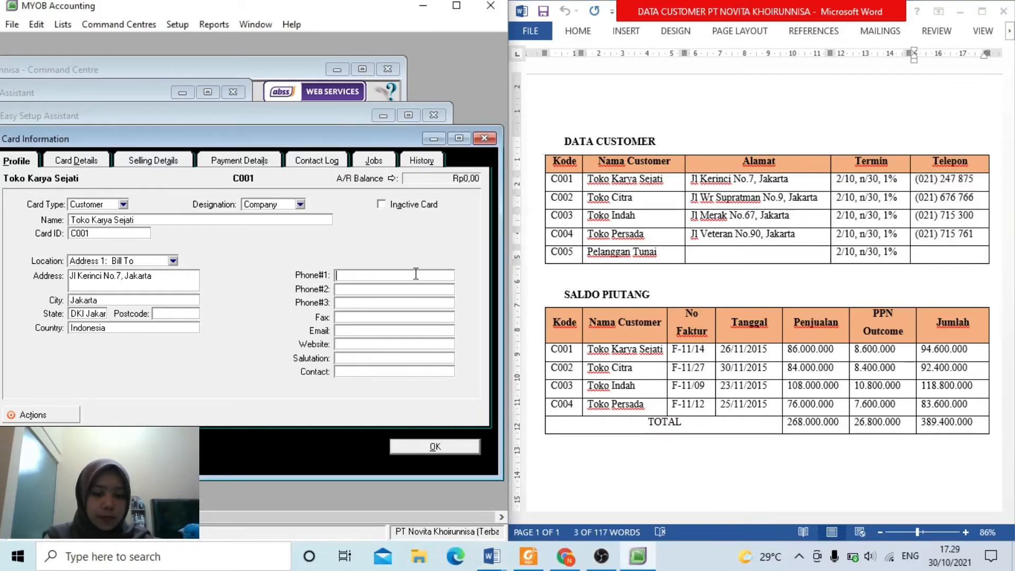
{"action": "key", "text": "ctrl+v"}
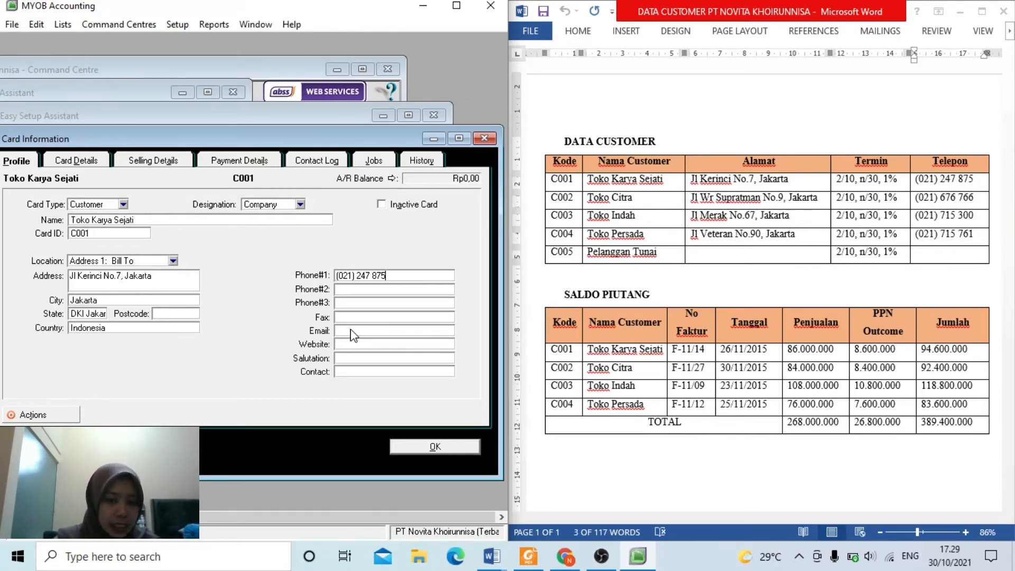
Save the Toko Karya Sejati card and start another new card from the customer list
{"action": "left_click", "coordinate": [424, 448]}
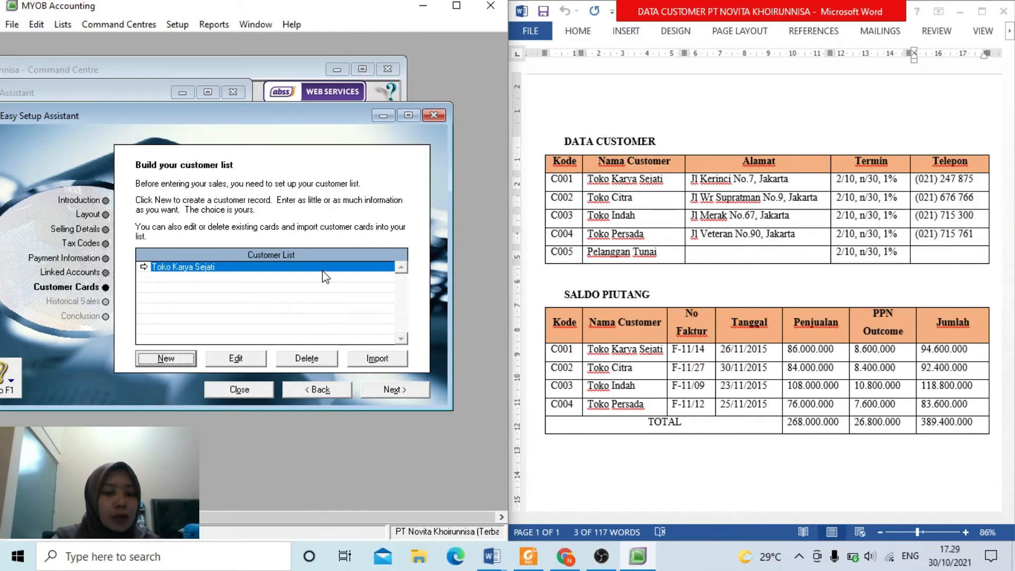
{"action": "left_click", "coordinate": [165, 359]}
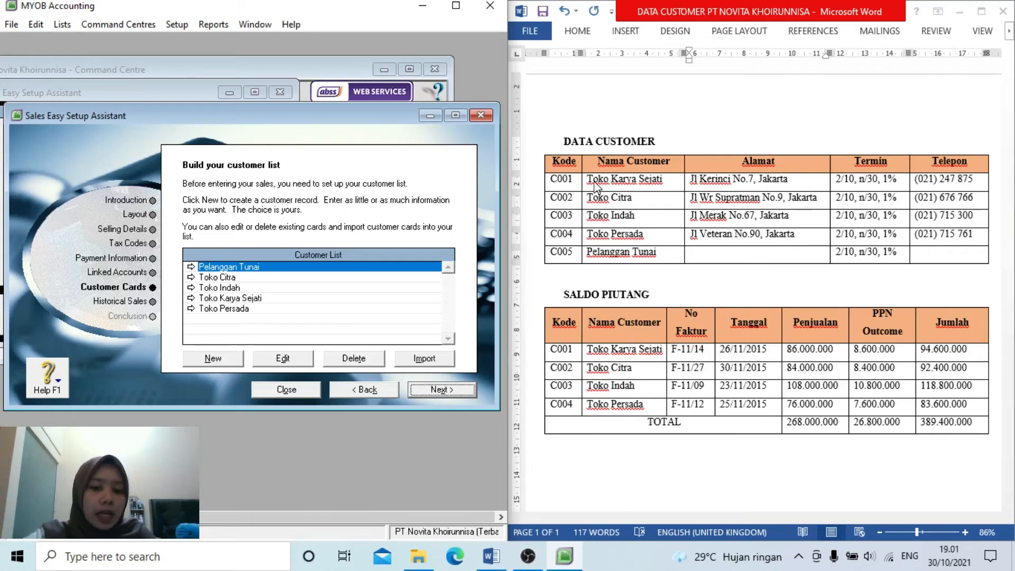
Proceed to the Historical Sales stage and add a historical sale for the customer Toko Karya Sejati
{"action": "left_click", "coordinate": [442, 390]}
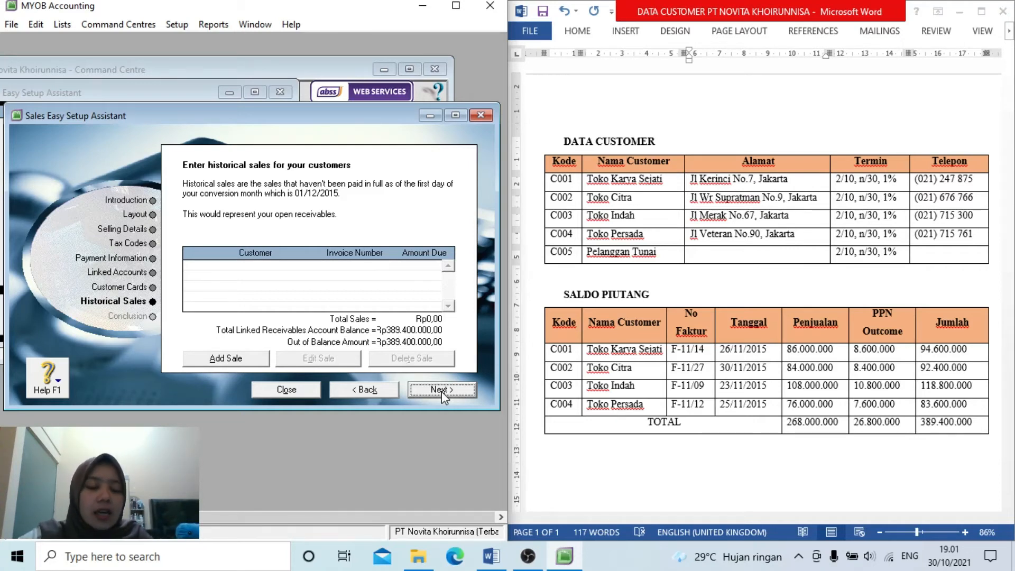
{"action": "left_click", "coordinate": [253, 359]}
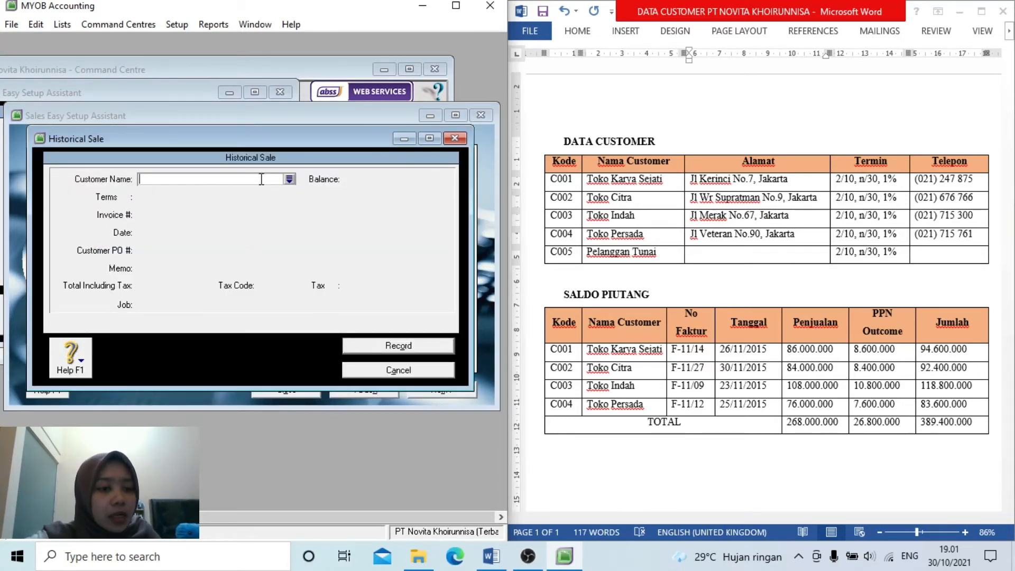
{"action": "left_click", "coordinate": [290, 179]}
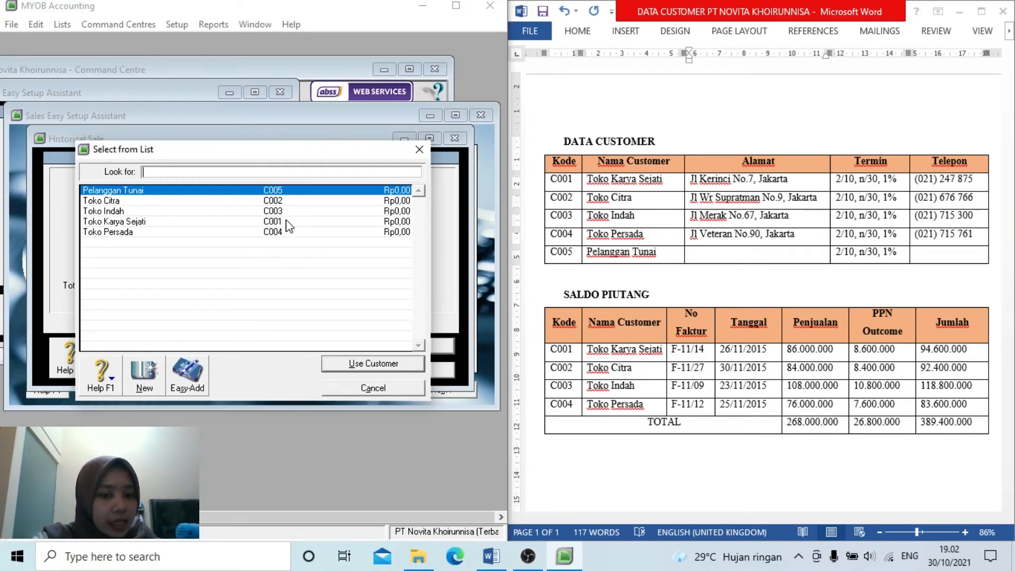
{"action": "type", "text": "Toko Karya Sejati"}
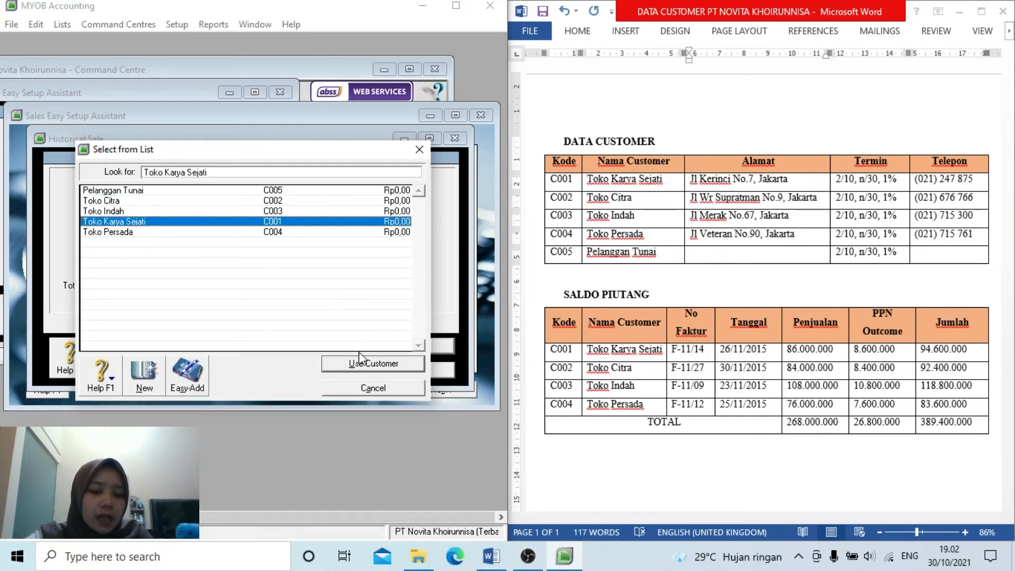
{"action": "left_click", "coordinate": [368, 364]}
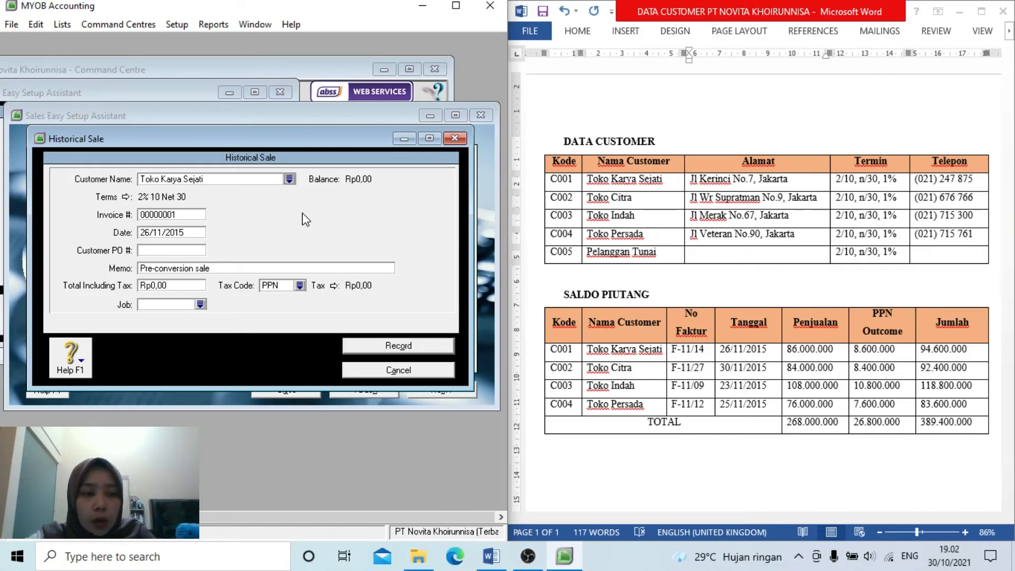
Replace the sale's default invoice number with the one listed for Toko Karya Sejati in the Saldo Piutang table
{"action": "left_click", "coordinate": [179, 216]}
{"action": "key", "text": "BackSpace"}
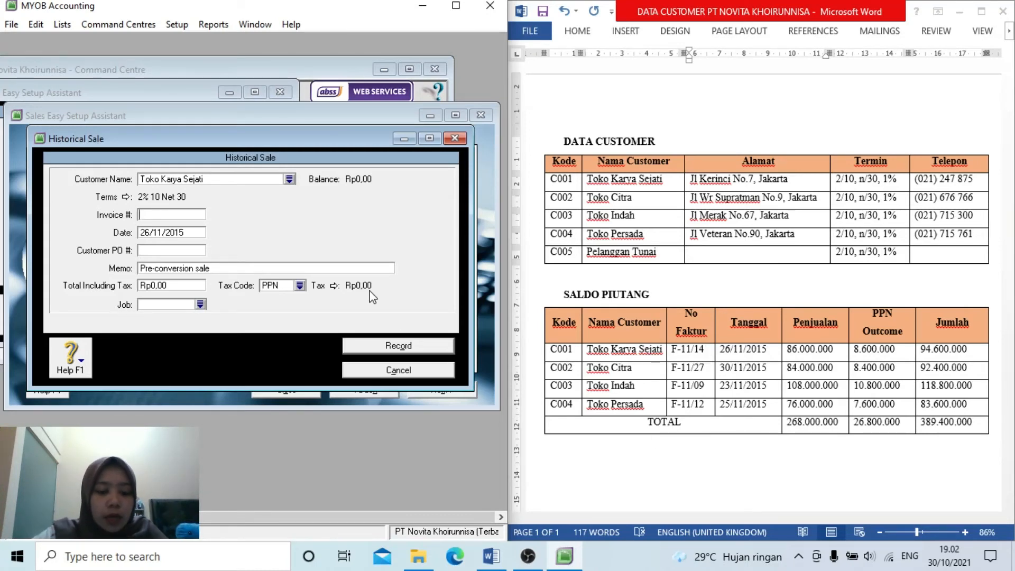
{"action": "type", "text": "F-"}
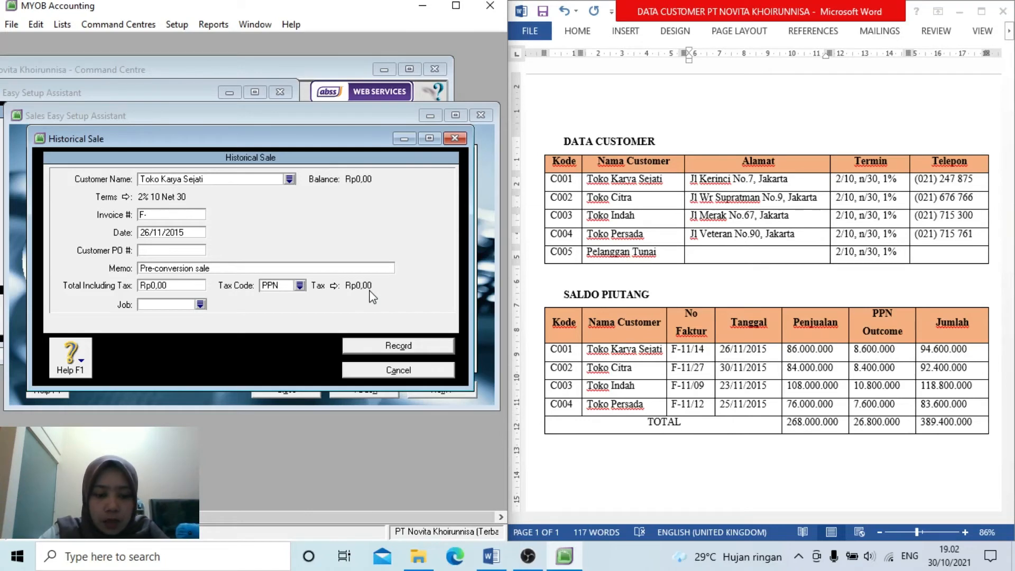
{"action": "type", "text": "11"}
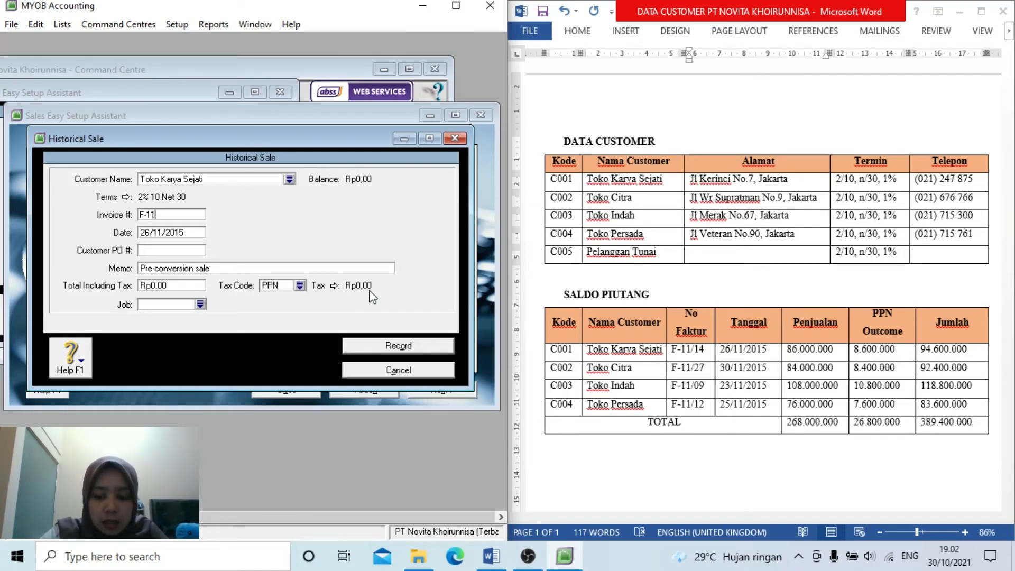
{"action": "type", "text": "/14"}
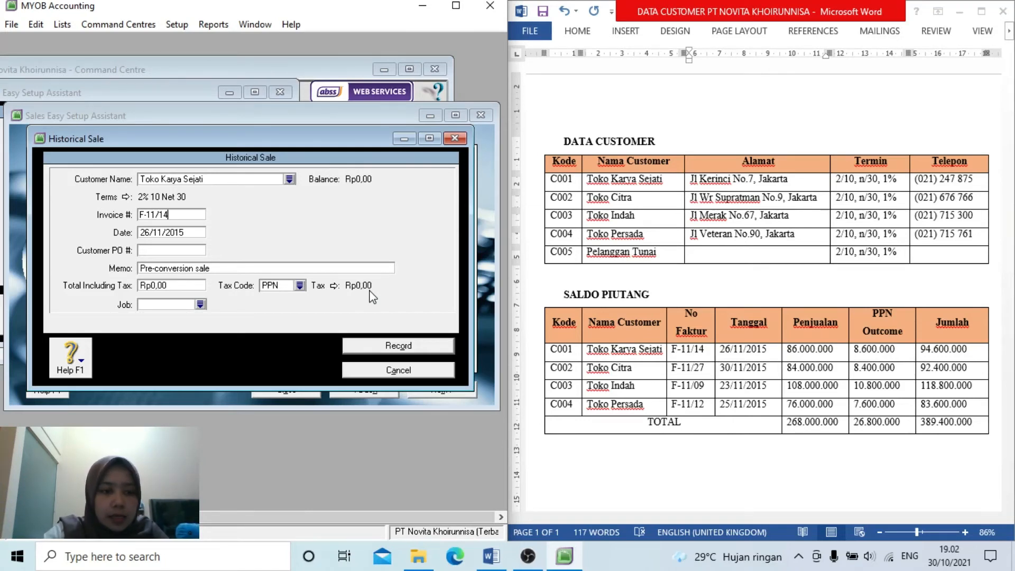
{"action": "left_click", "coordinate": [189, 233]}
{"action": "left_click", "coordinate": [188, 232]}
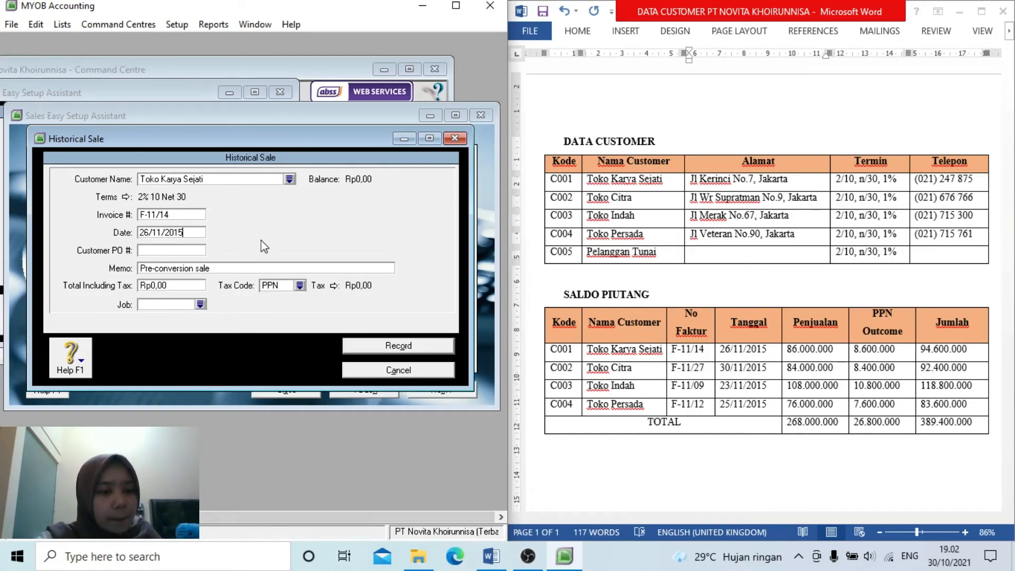
Set the historical sale's total including tax to Rp94.600.000
{"action": "left_click", "coordinate": [198, 286]}
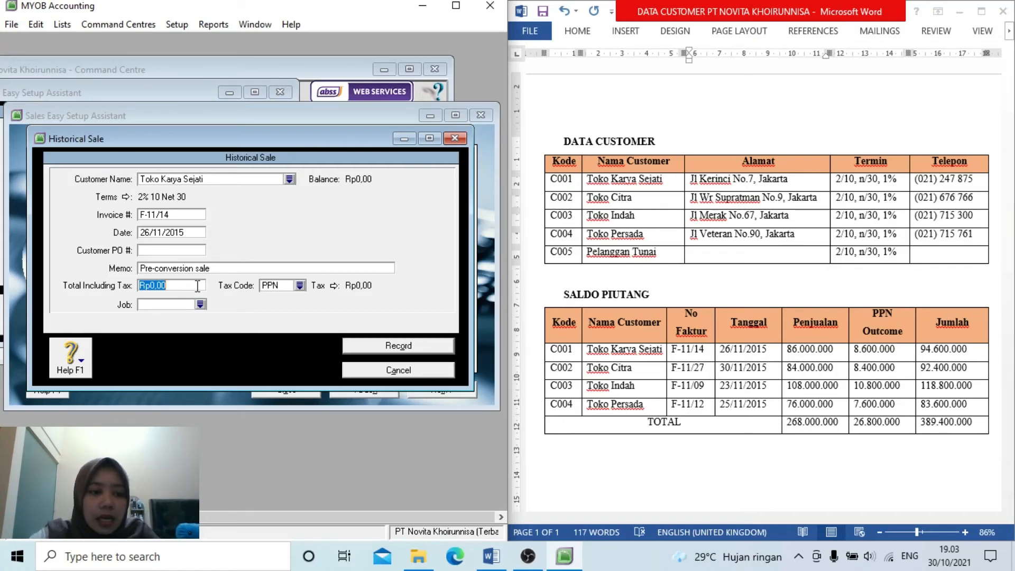
{"action": "left_click", "coordinate": [197, 286]}
{"action": "key", "text": "BackSpace"}
{"action": "key", "text": "BackSpace"}
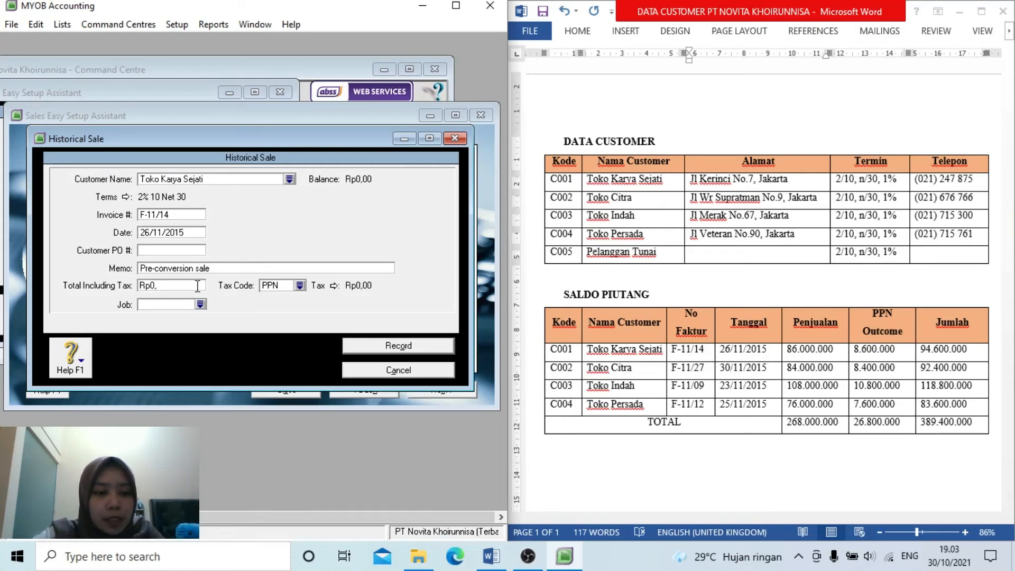
{"action": "key", "text": "BackSpace"}
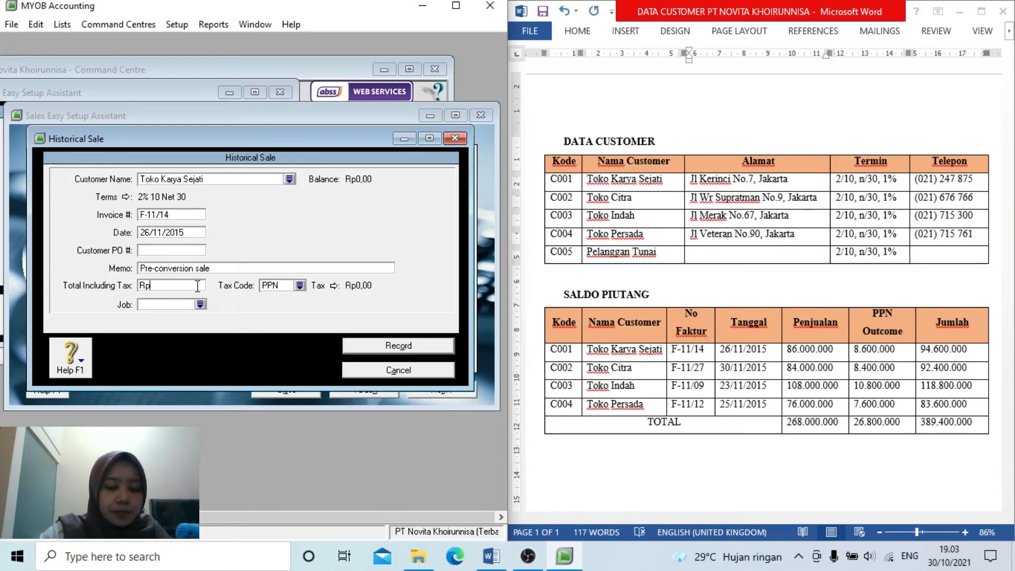
{"action": "type", "text": "94.6"}
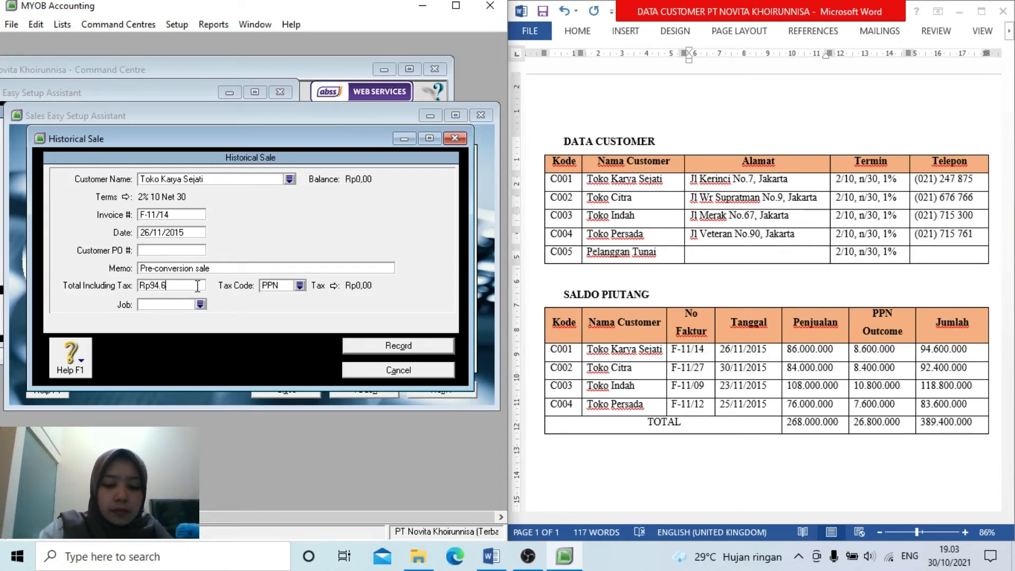
{"action": "type", "text": "00.000"}
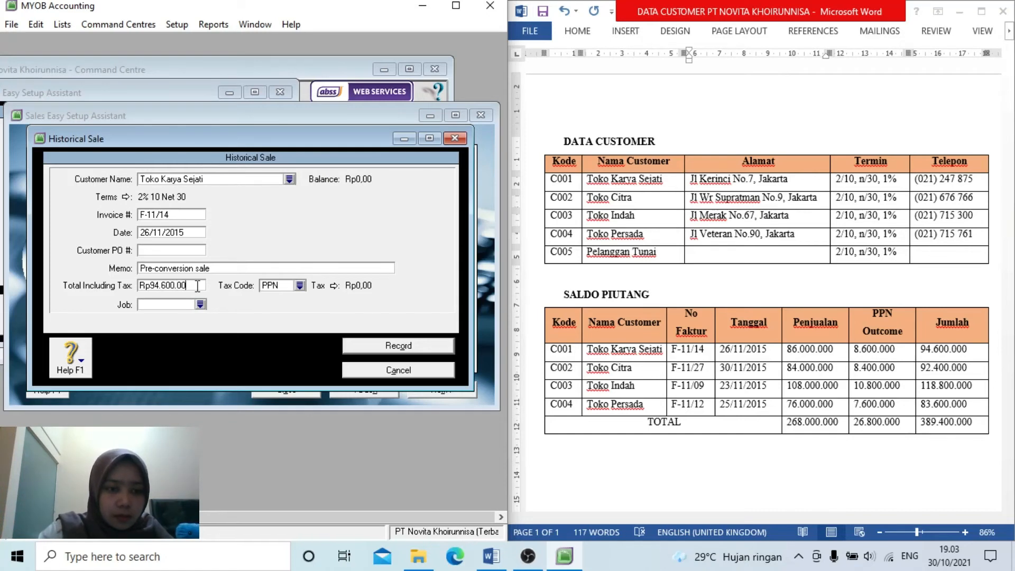
{"action": "left_click", "coordinate": [220, 267]}
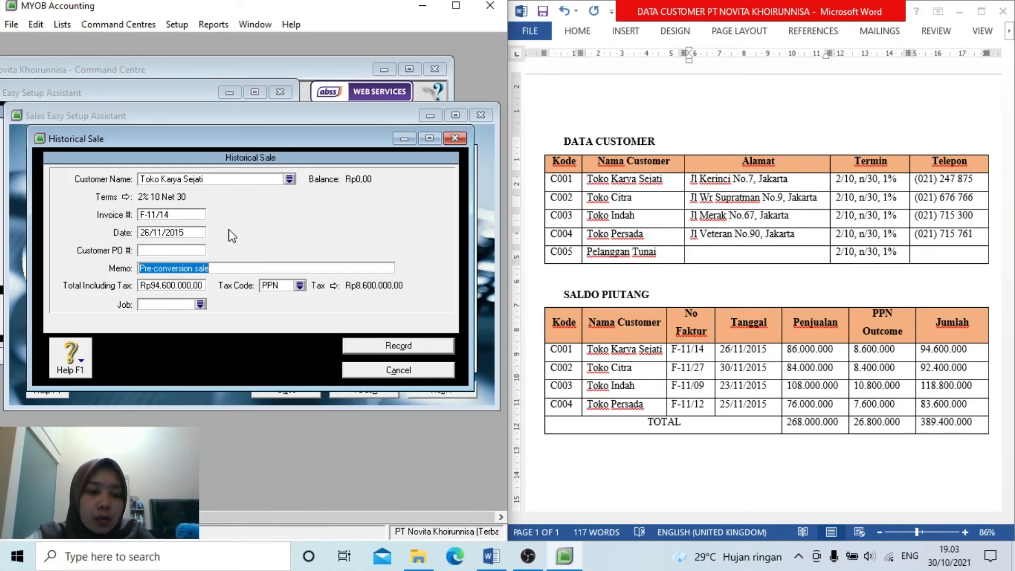
Record the Toko Karya Sejati sale and add a new historical sale for the customer Toko Citra
{"action": "left_click", "coordinate": [376, 343]}
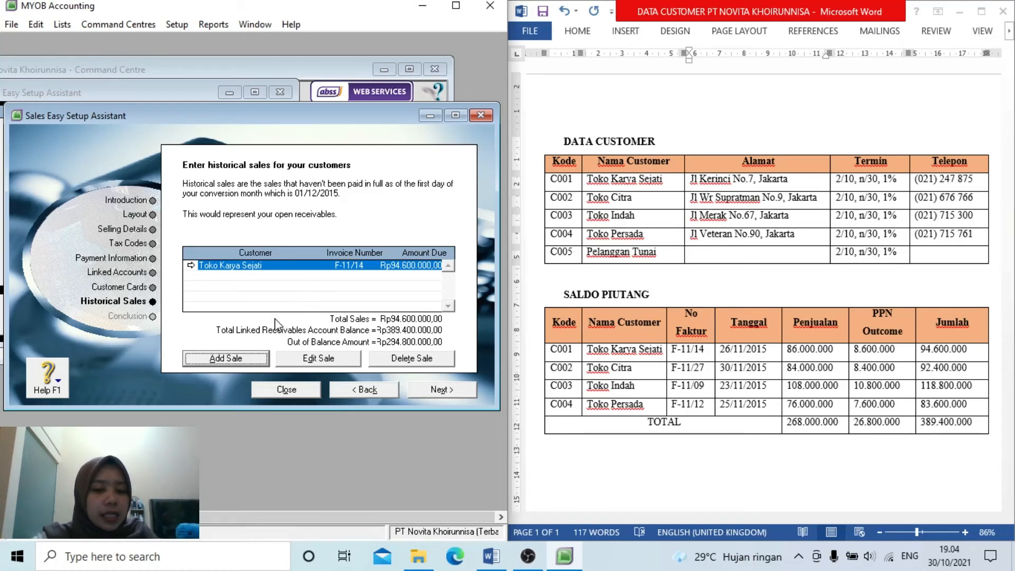
{"action": "left_click", "coordinate": [241, 358]}
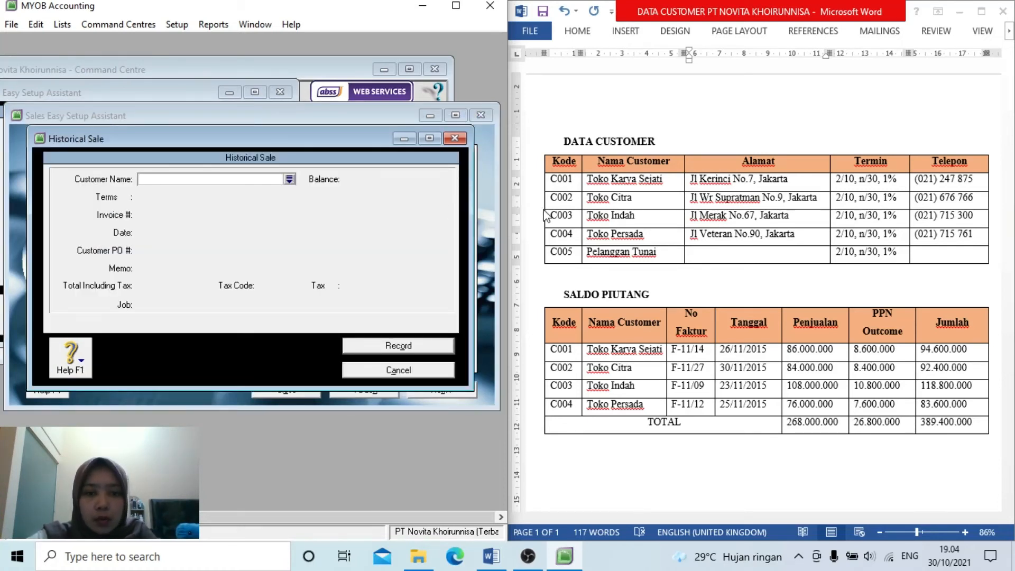
{"action": "left_click", "coordinate": [289, 179]}
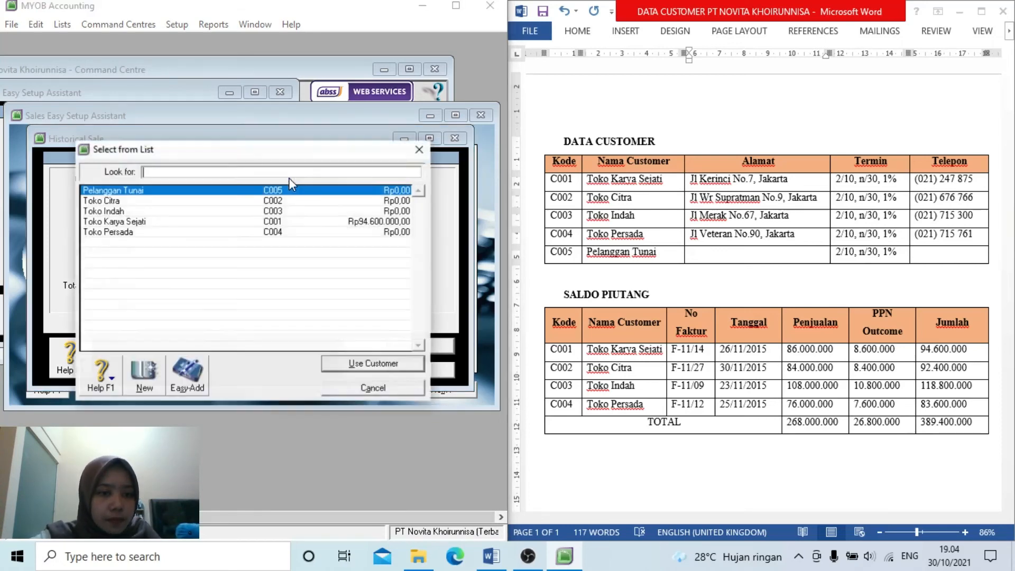
{"action": "left_click", "coordinate": [287, 202]}
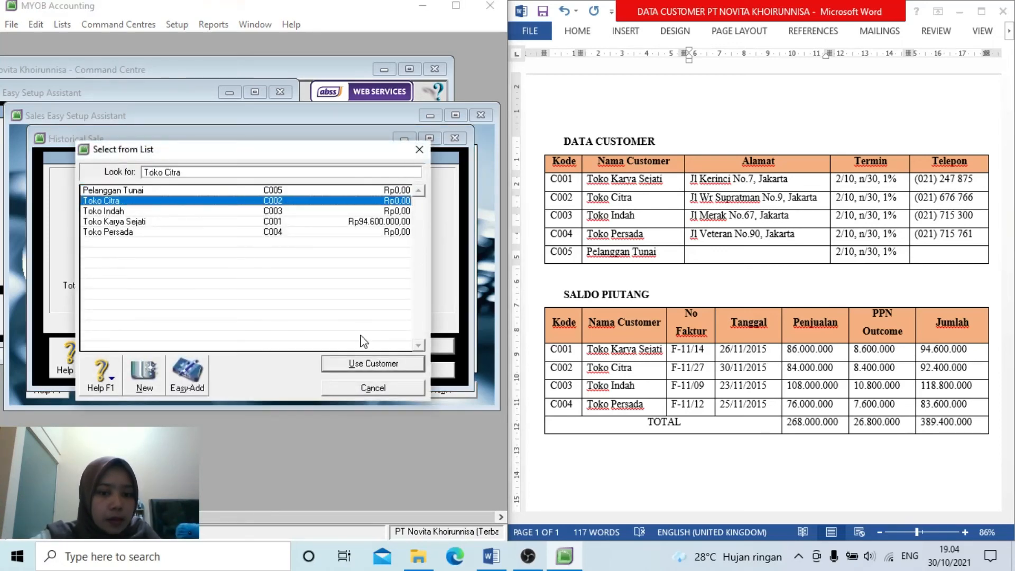
{"action": "left_click", "coordinate": [372, 365]}
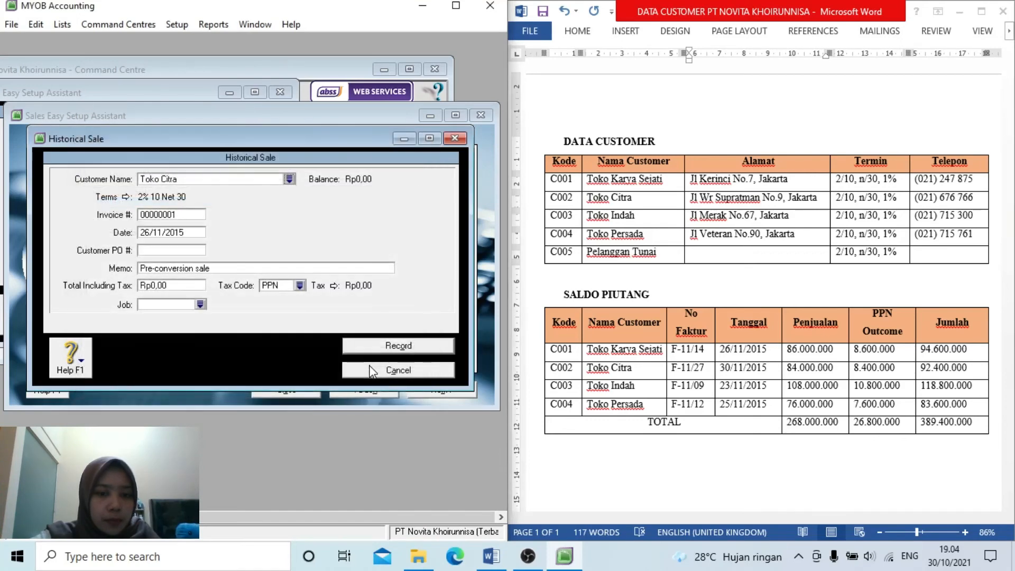
Replace the default invoice number with the one listed for Toko Citra in the Saldo Piutang table
{"action": "left_click", "coordinate": [188, 215]}
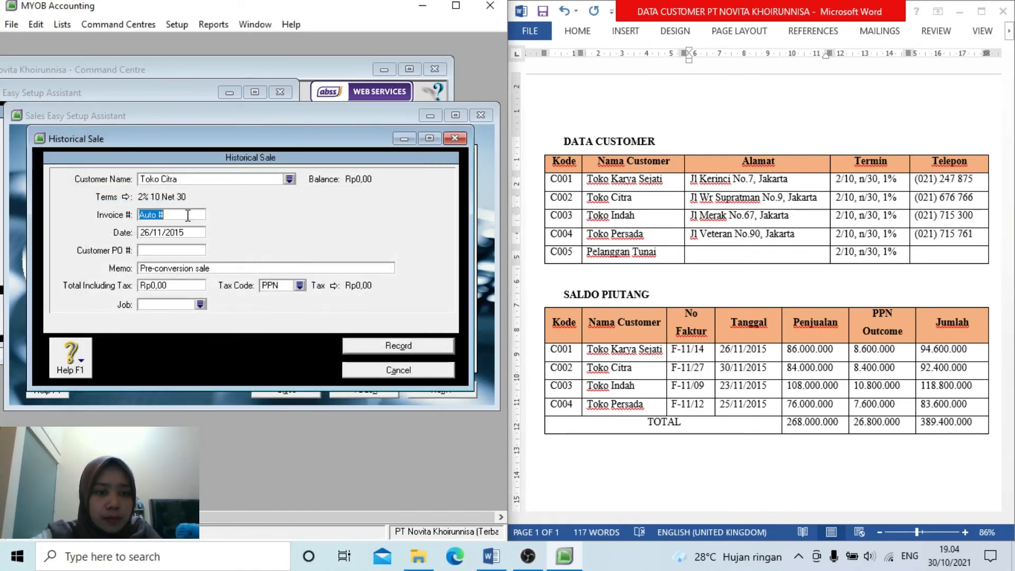
{"action": "key", "text": "BackSpace"}
{"action": "type", "text": "F"}
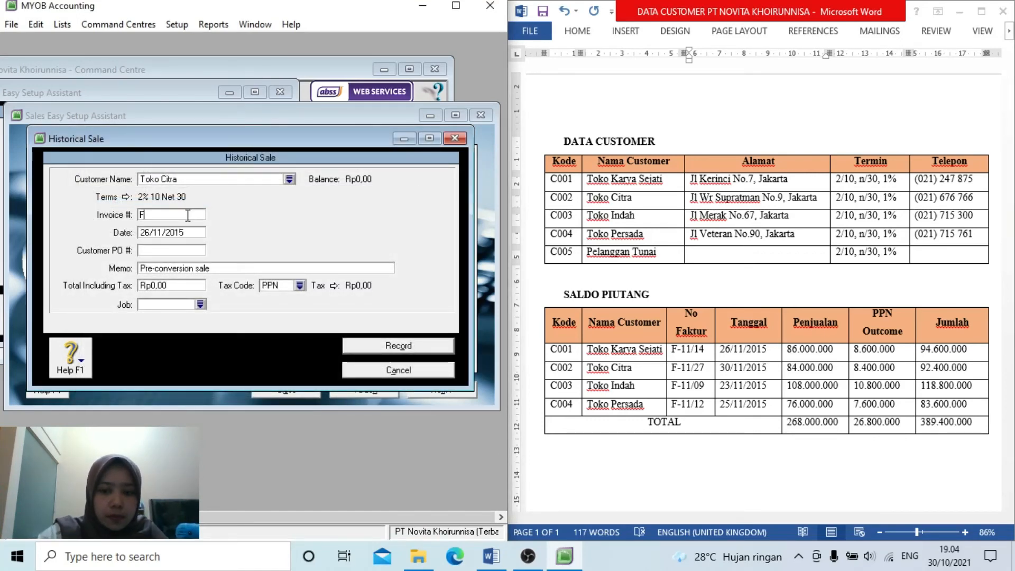
{"action": "type", "text": "-"}
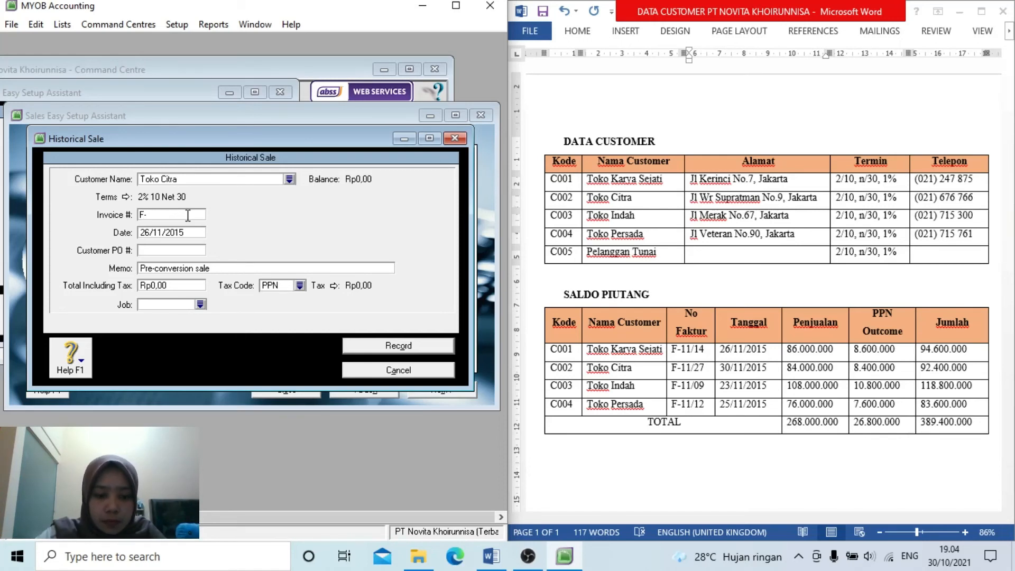
{"action": "type", "text": "11/27"}
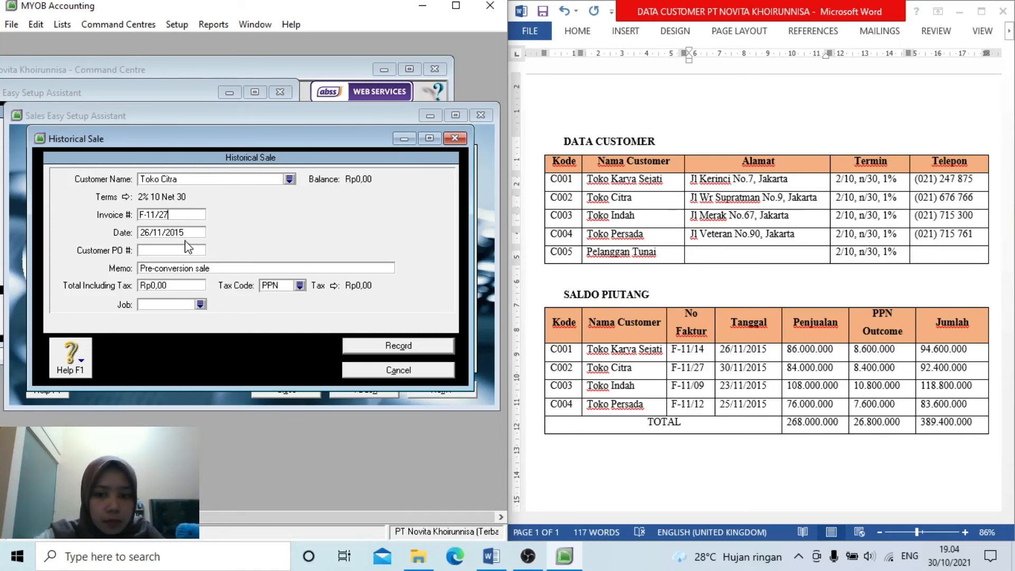
Set the date of the Toko Citra historical sale to 30/11/2015
{"action": "left_click", "coordinate": [149, 231]}
{"action": "left_click", "coordinate": [149, 231]}
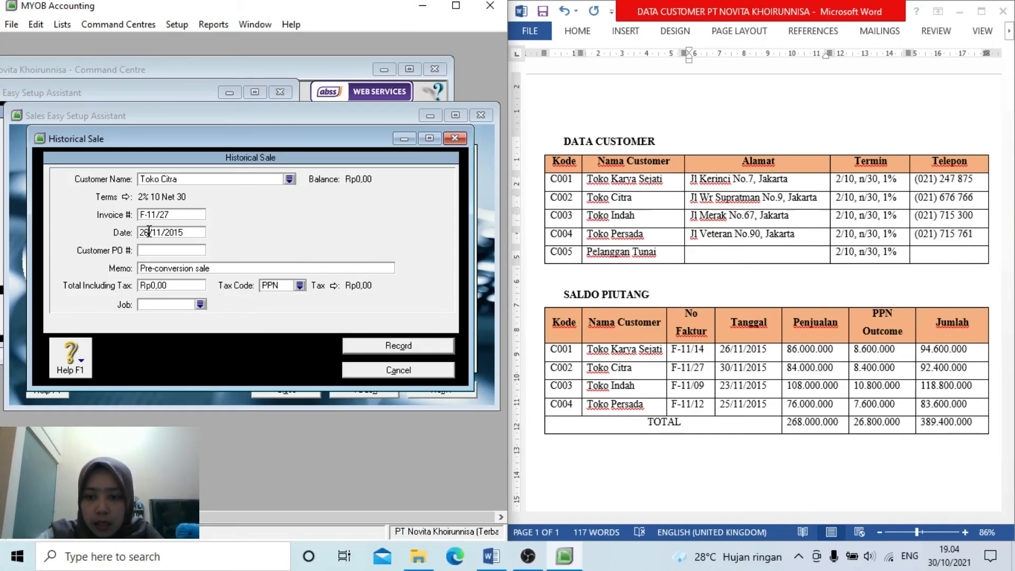
{"action": "key", "text": "BackSpace"}
{"action": "key", "text": "BackSpace"}
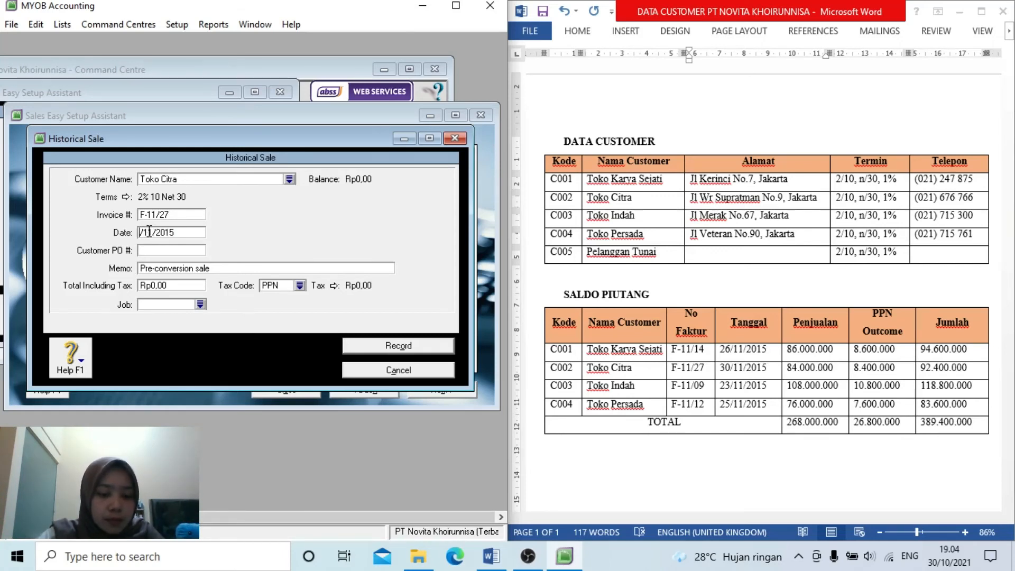
{"action": "type", "text": "30"}
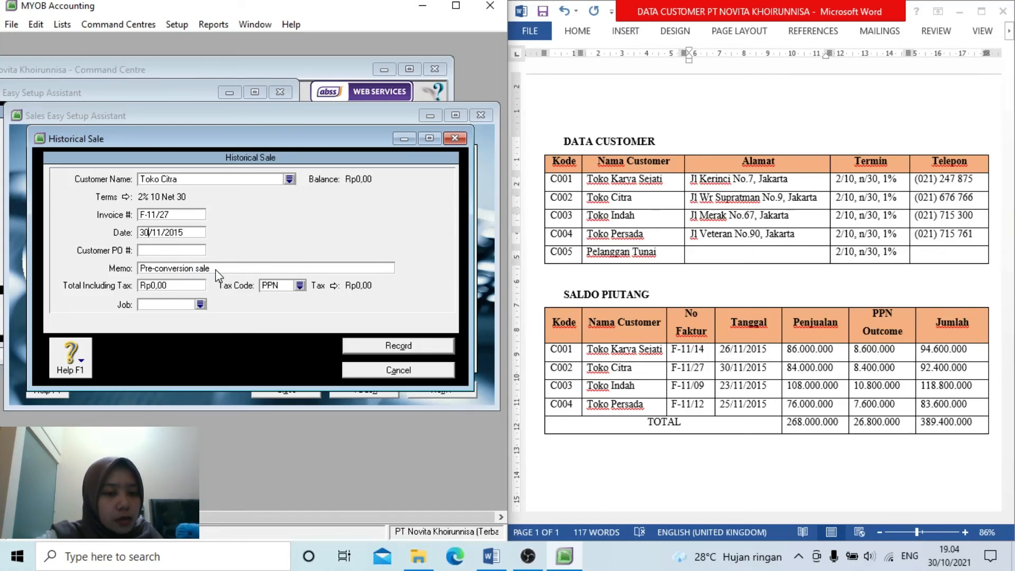
Set the Toko Citra sale's total including tax to Rp92.400.000
{"action": "left_click", "coordinate": [191, 288]}
{"action": "left_click", "coordinate": [191, 286]}
{"action": "key", "text": "BackSpace"}
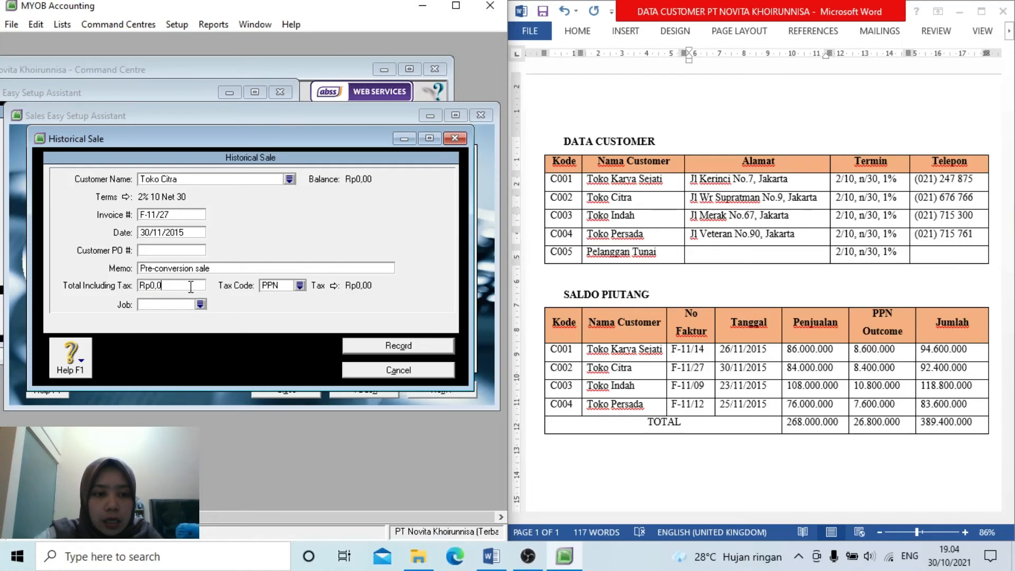
{"action": "key", "text": "BackSpace"}
{"action": "key", "text": "BackSpace"}
{"action": "key", "text": "BackSpace"}
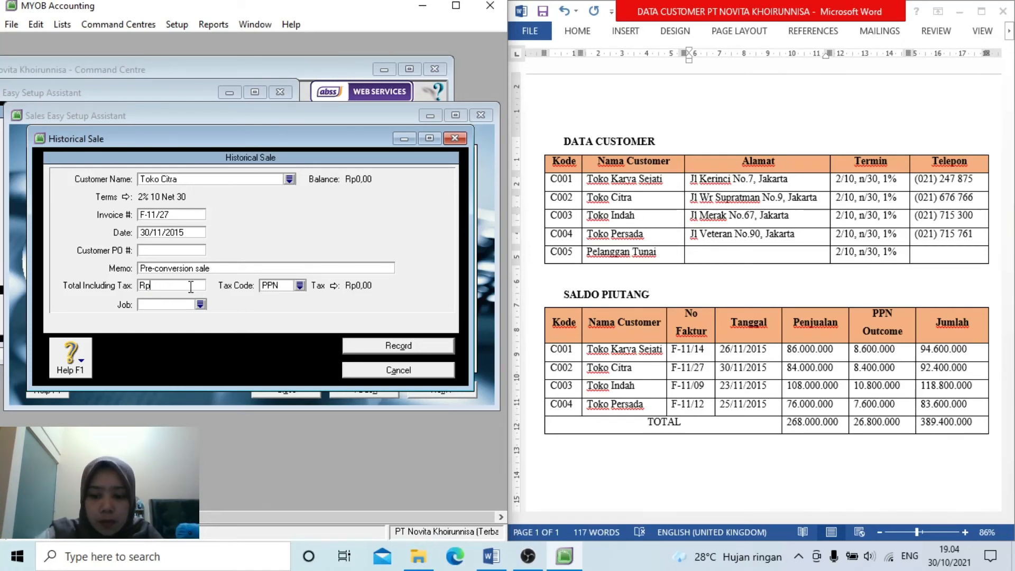
{"action": "type", "text": "92"}
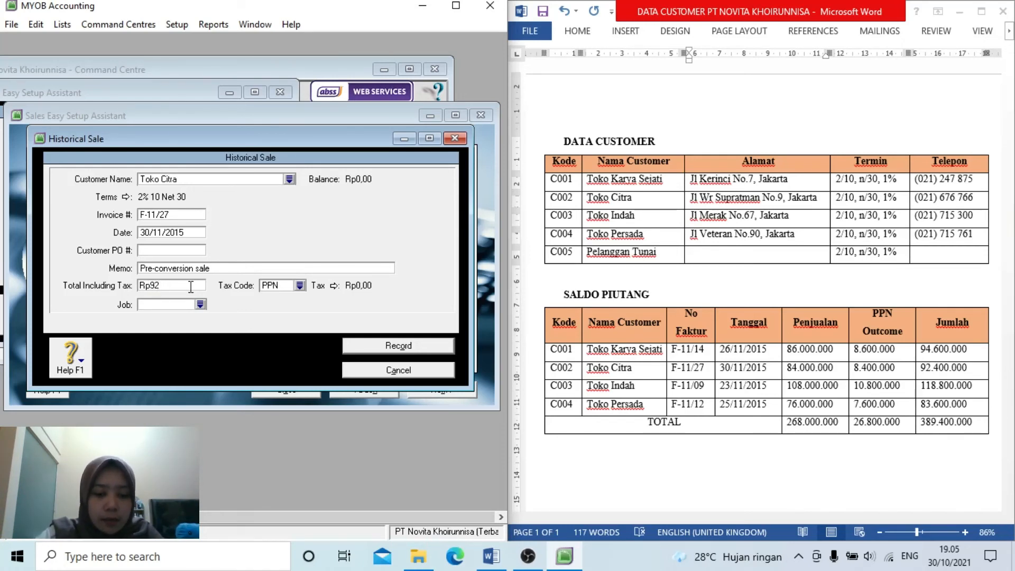
{"action": "type", "text": "400000"}
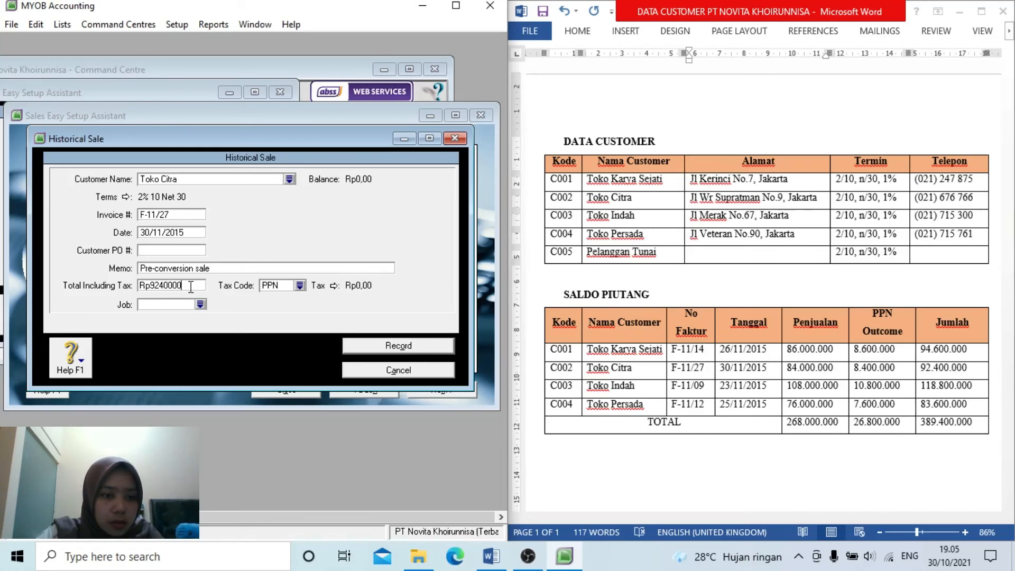
{"action": "left_click", "coordinate": [234, 269]}
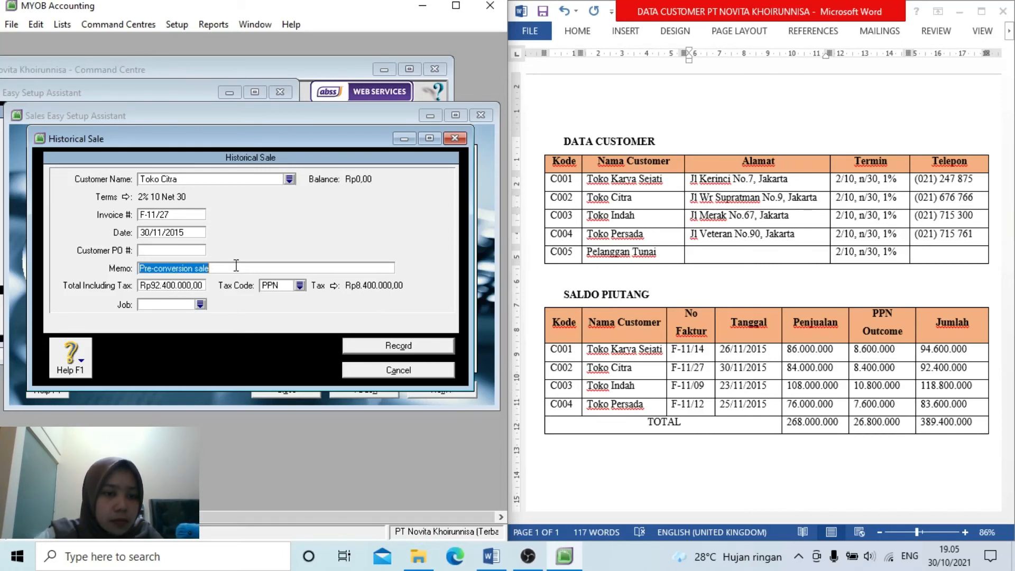
{"action": "left_click", "coordinate": [178, 305]}
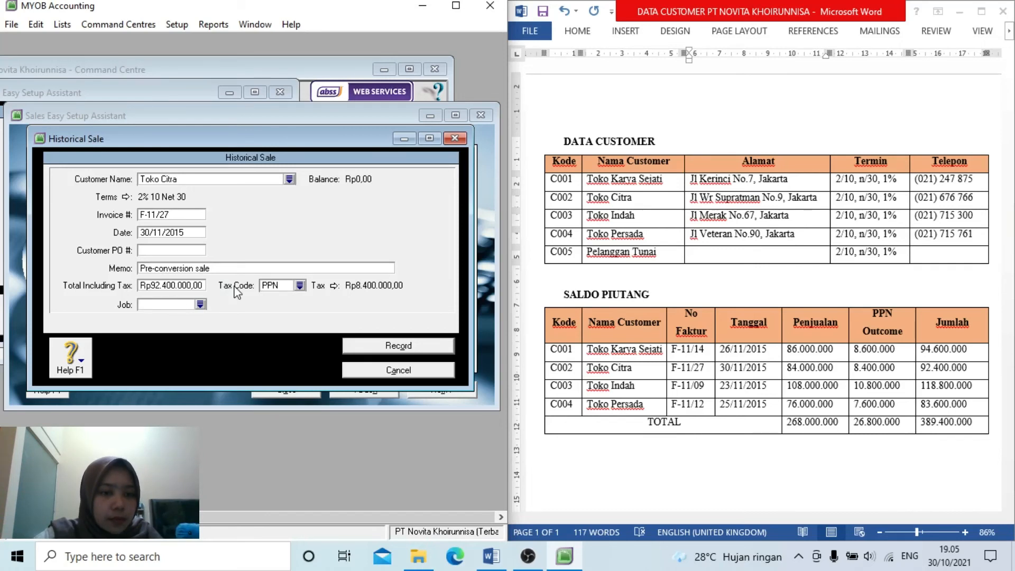
Record the Toko Citra sale and add a new historical sale for the customer Toko Indah
{"action": "left_click", "coordinate": [411, 347]}
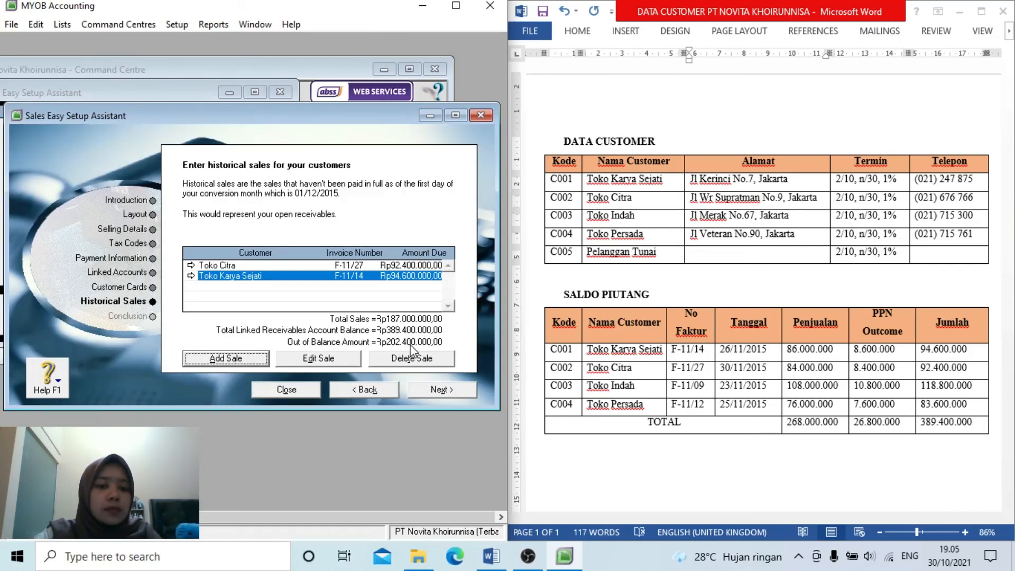
{"action": "left_click", "coordinate": [226, 358]}
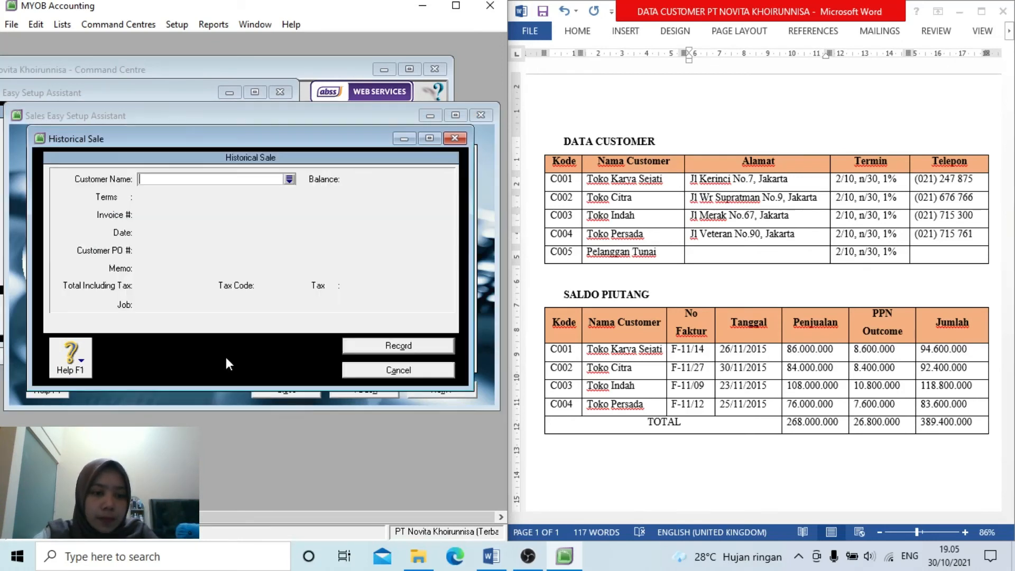
{"action": "left_click", "coordinate": [289, 179]}
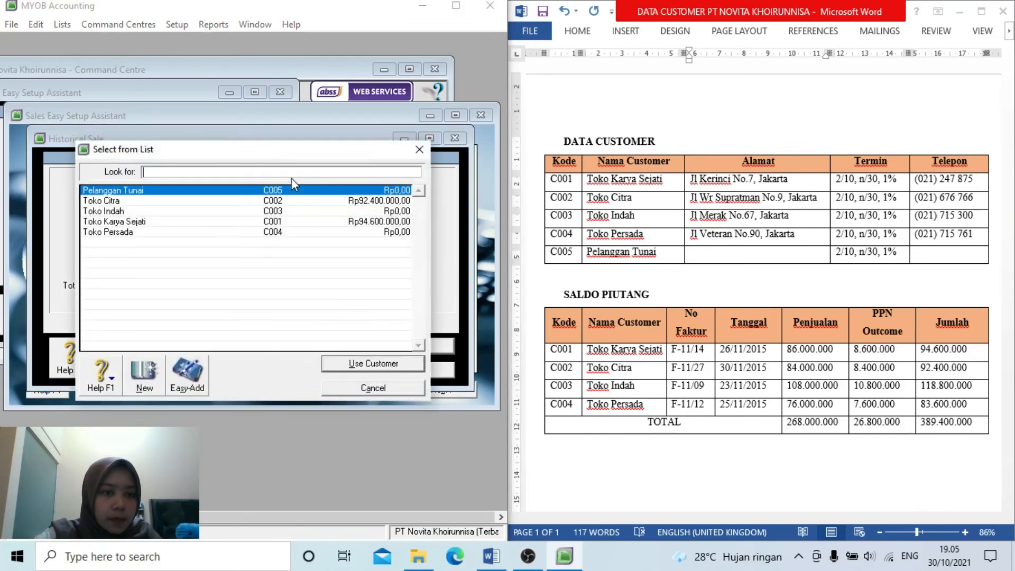
{"action": "left_click", "coordinate": [254, 213]}
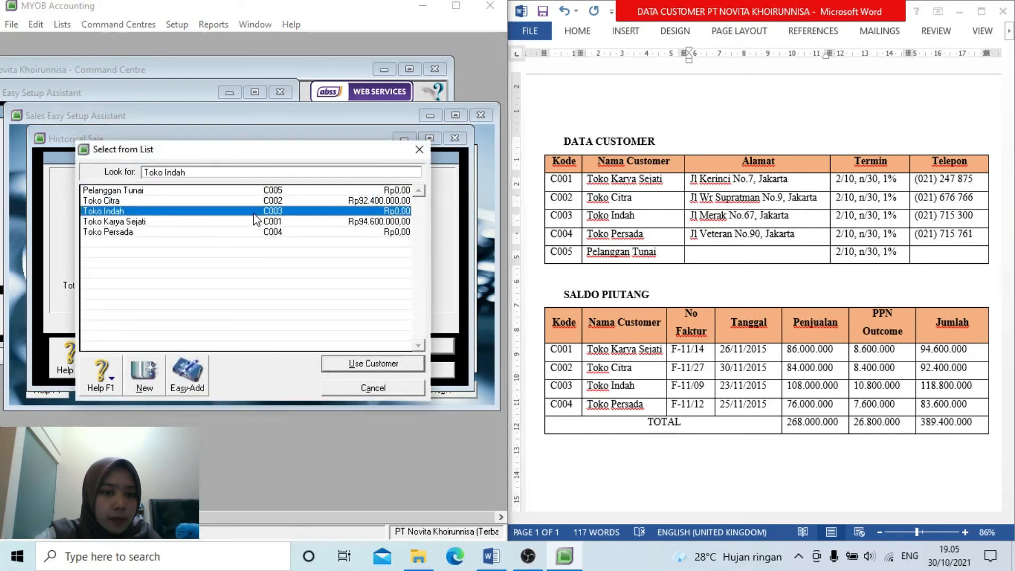
{"action": "left_click", "coordinate": [386, 365]}
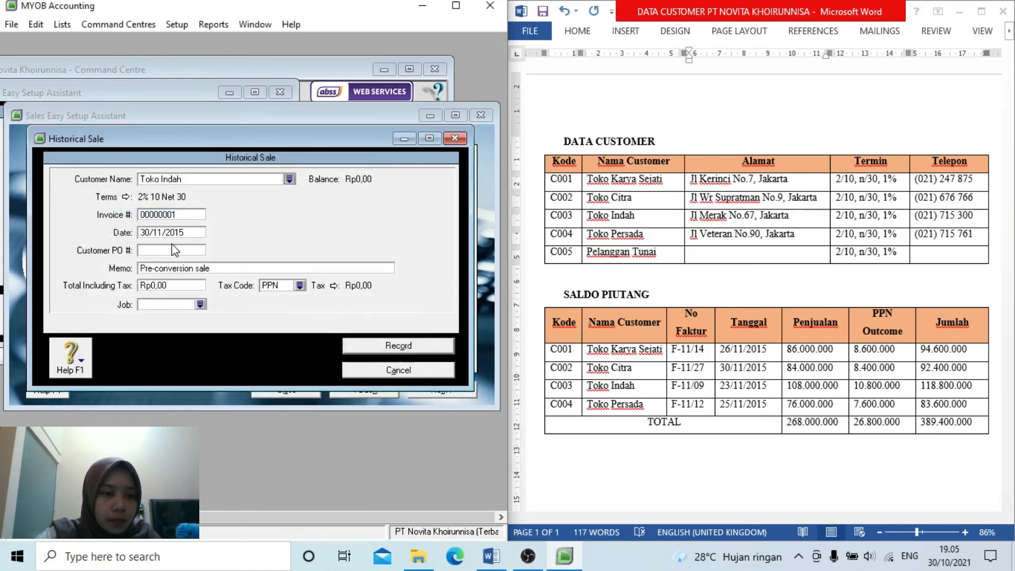
Replace the default invoice number with the one listed for Toko Indah in the Saldo Piutang table
{"action": "left_click", "coordinate": [179, 216]}
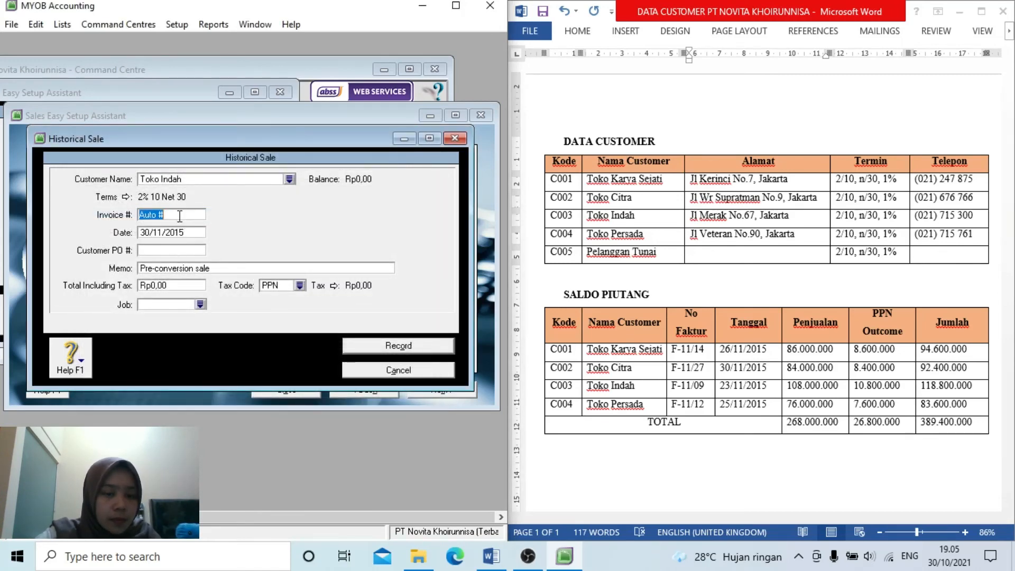
{"action": "key", "text": "BackSpace"}
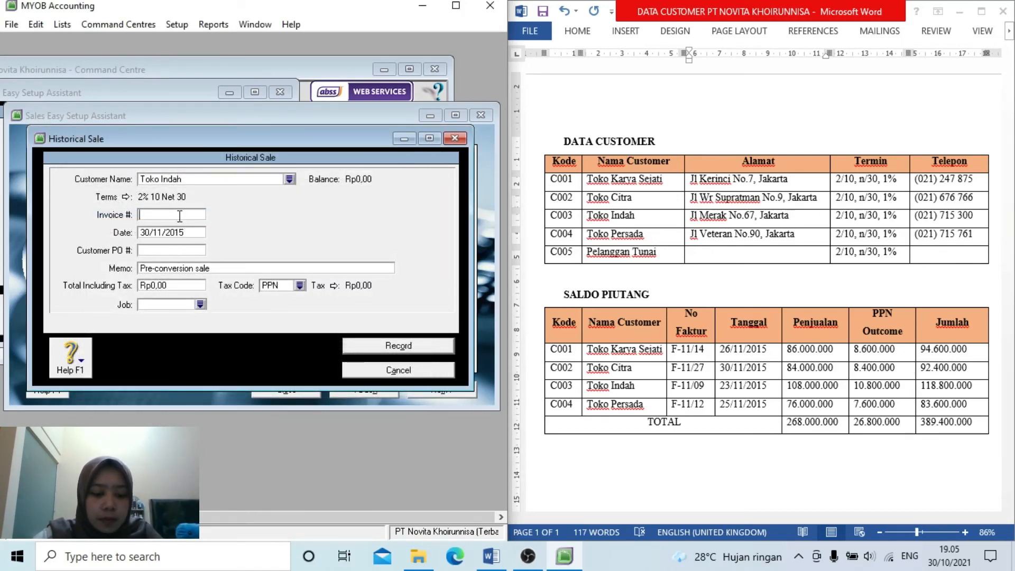
{"action": "type", "text": "F"}
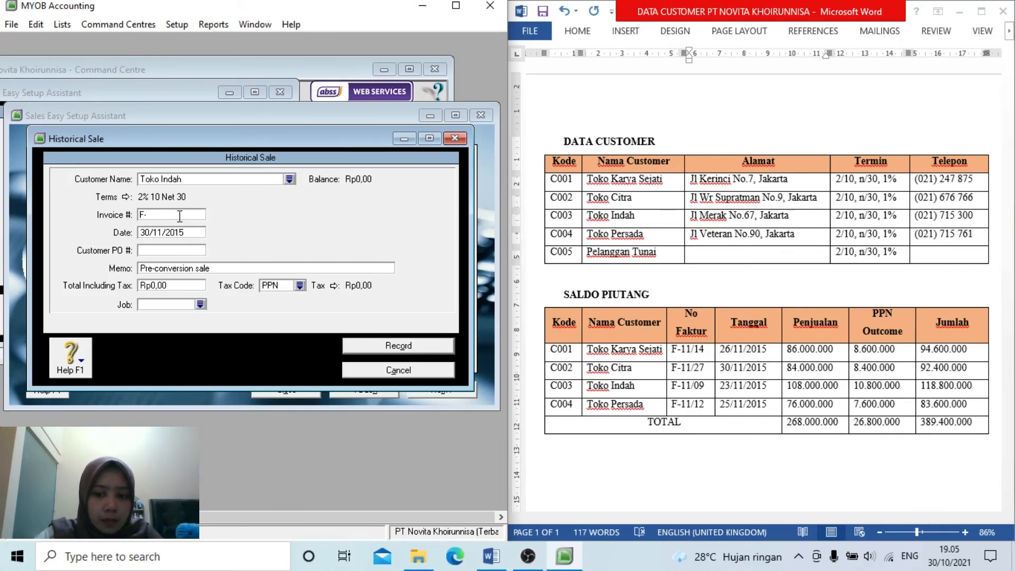
{"action": "type", "text": "-11"}
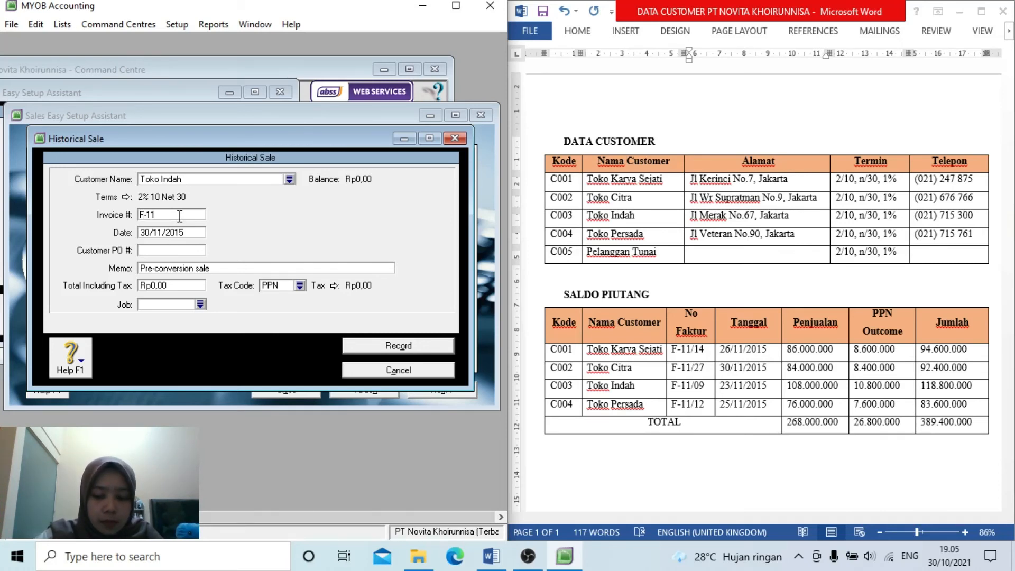
{"action": "type", "text": "/09"}
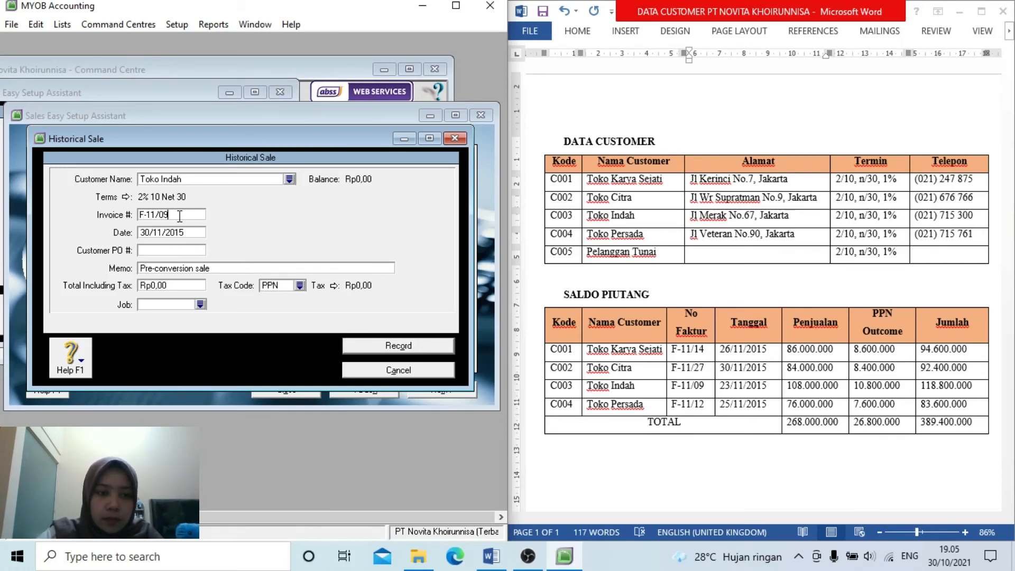
Set the date of the Toko Indah historical sale to 23/11/2015
{"action": "key", "text": "Tab"}
{"action": "left_click", "coordinate": [152, 234]}
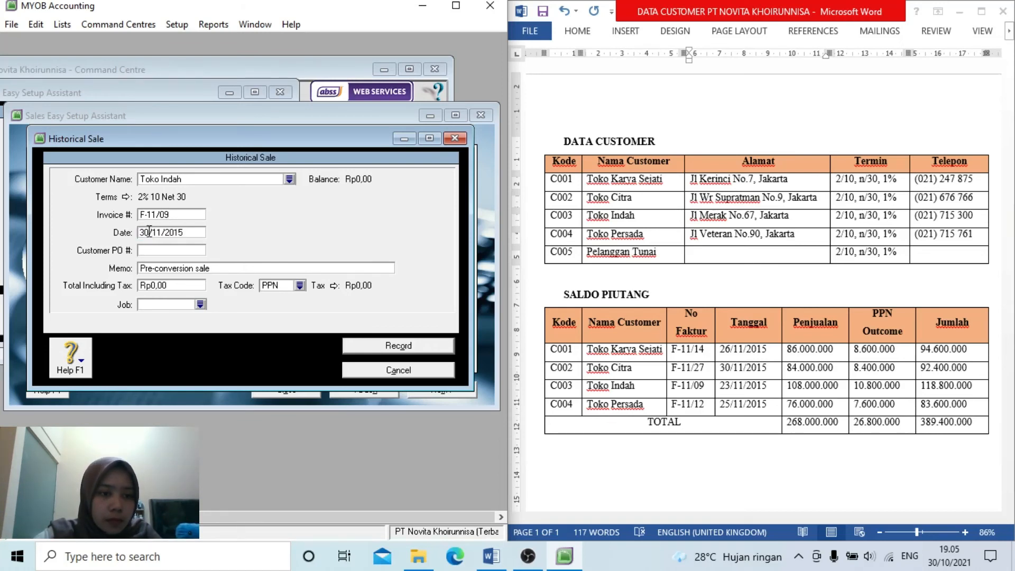
{"action": "key", "text": "BackSpace"}
{"action": "key", "text": "BackSpace"}
{"action": "type", "text": "23"}
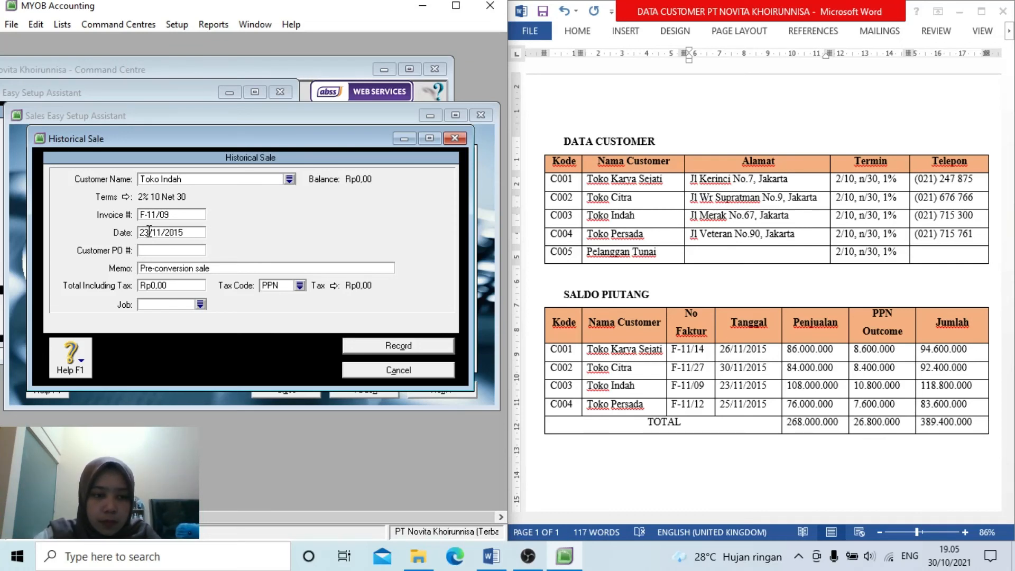
Set the Toko Indah sale's total including tax to Rp118.800.000
{"action": "left_click", "coordinate": [176, 285]}
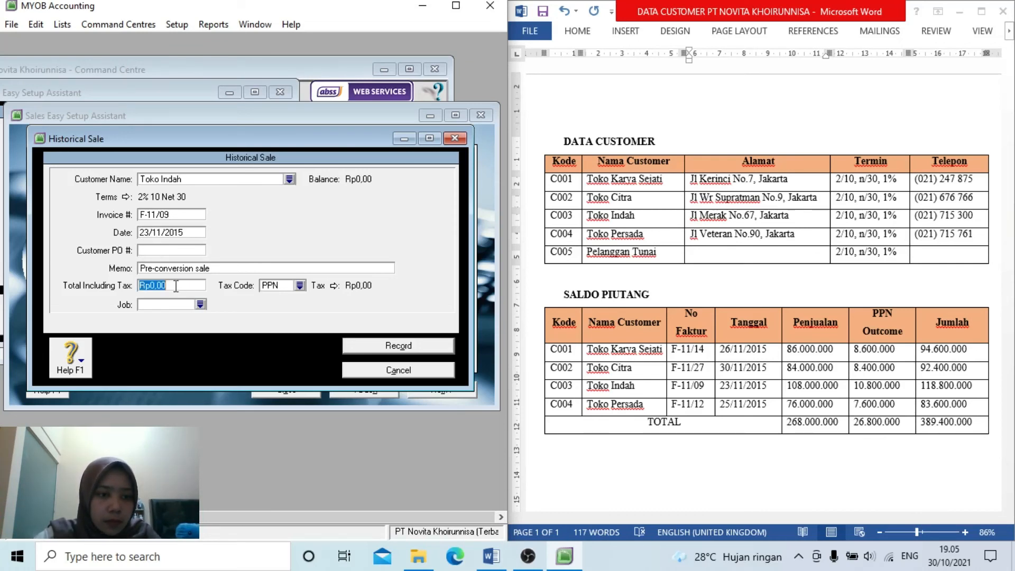
{"action": "left_click", "coordinate": [176, 285]}
{"action": "key", "text": "BackSpace"}
{"action": "key", "text": "BackSpace"}
{"action": "key", "text": "BackSpace"}
{"action": "key", "text": "BackSpace"}
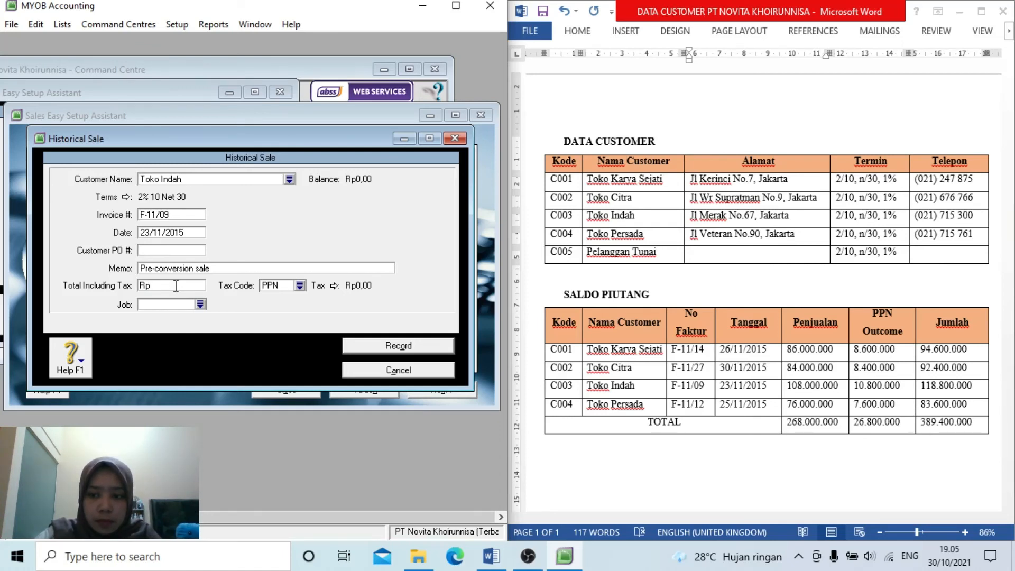
{"action": "type", "text": "118"}
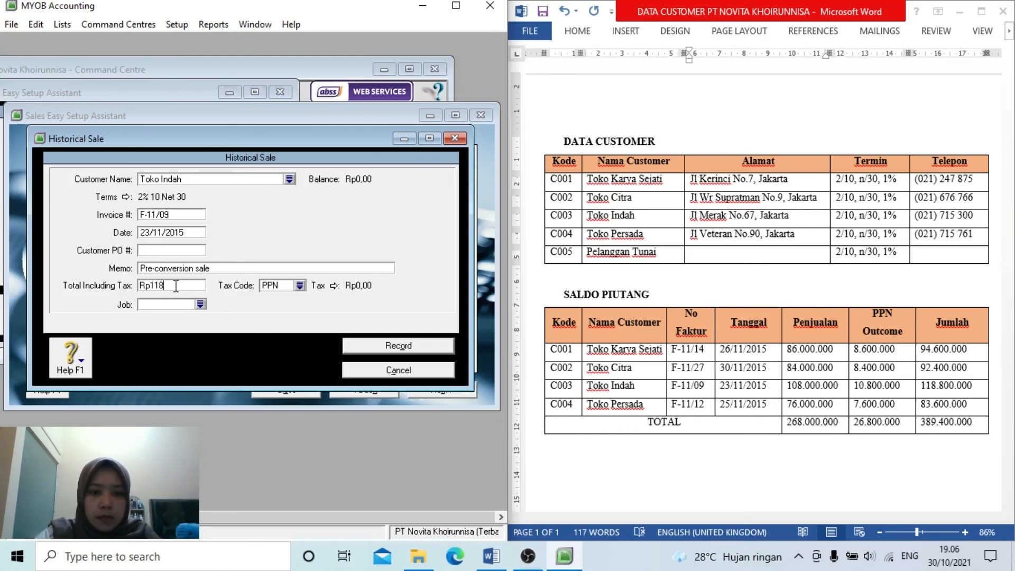
{"action": "type", "text": "800"}
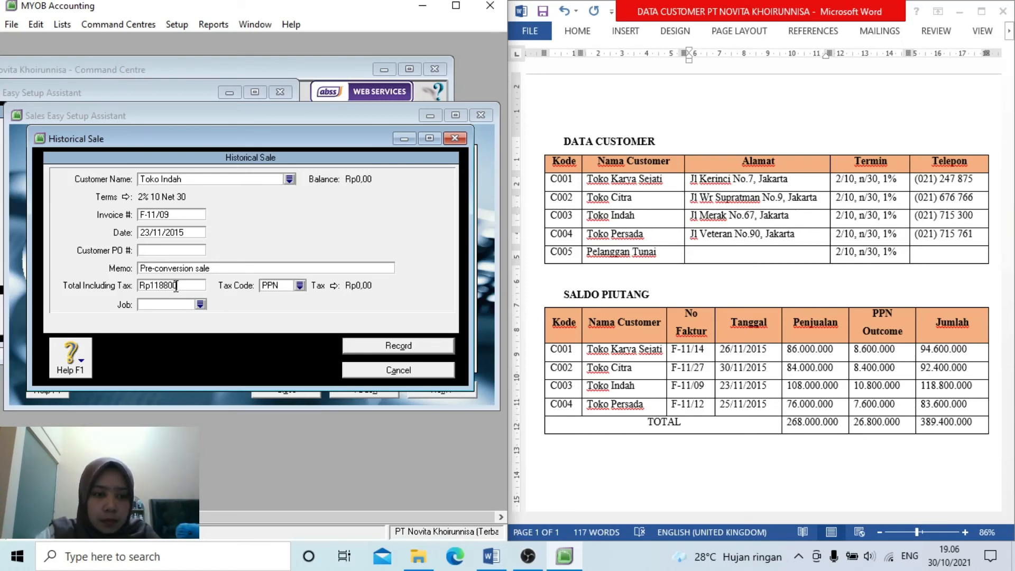
{"action": "type", "text": "000"}
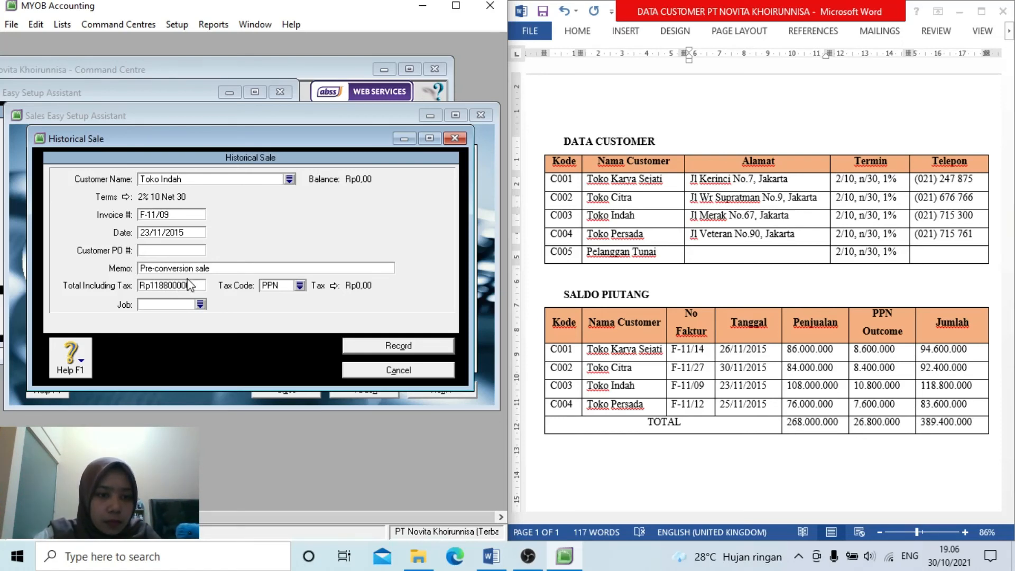
Record the Toko Indah sale and add a new historical sale for the customer Toko Persada
{"action": "left_click", "coordinate": [214, 269]}
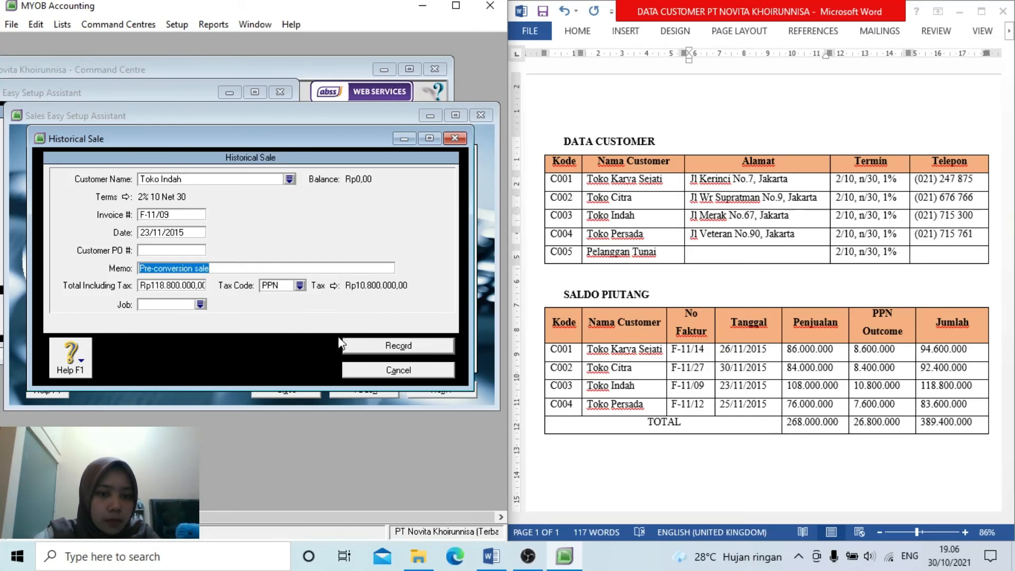
{"action": "left_click", "coordinate": [377, 351]}
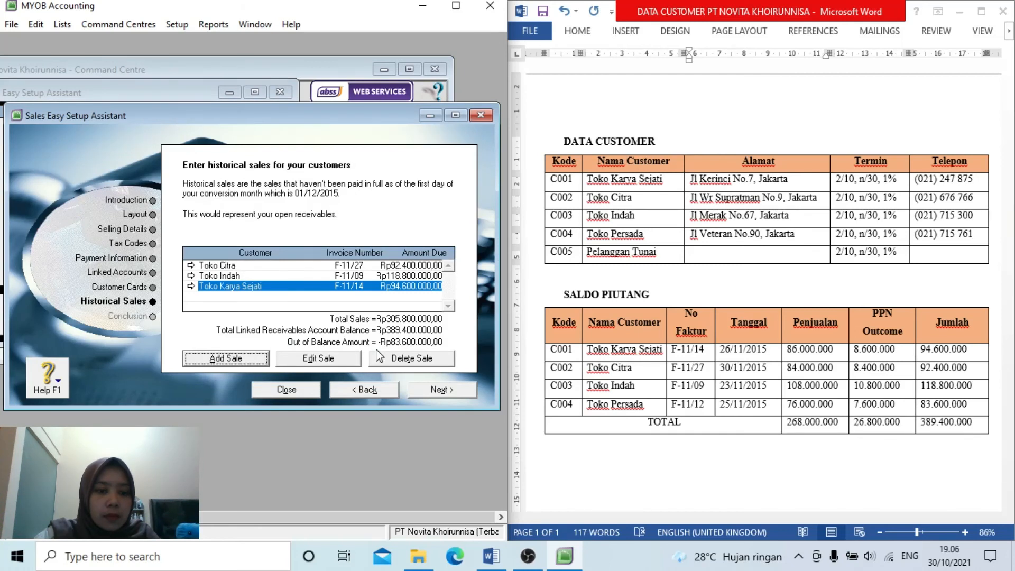
{"action": "left_click", "coordinate": [236, 361]}
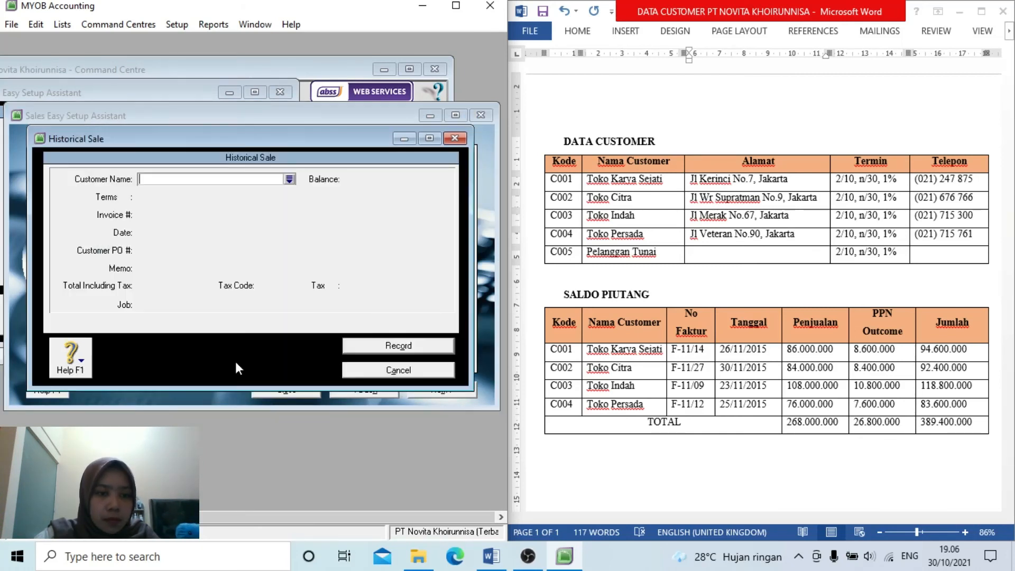
{"action": "left_click", "coordinate": [289, 179]}
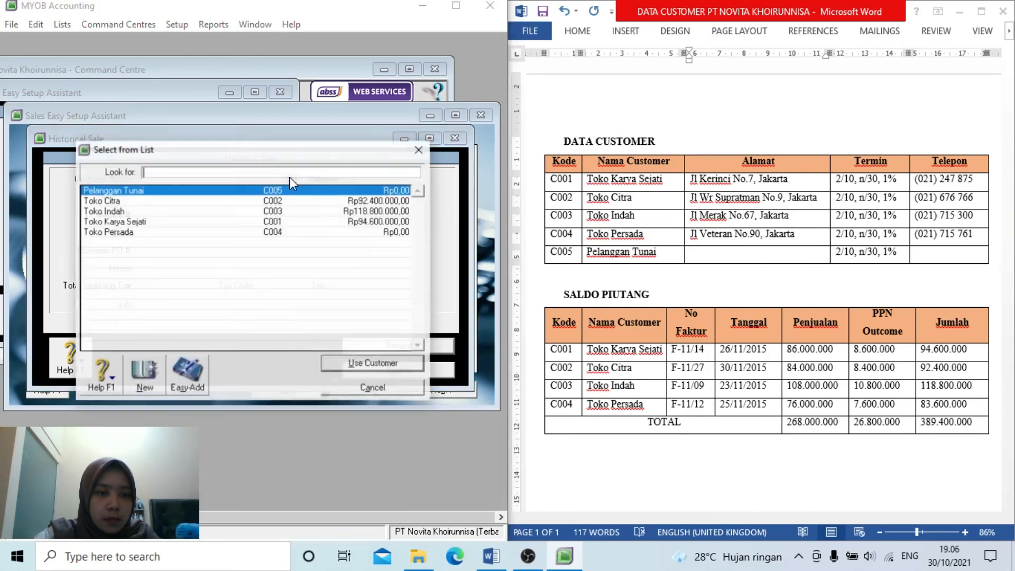
{"action": "left_click", "coordinate": [273, 234]}
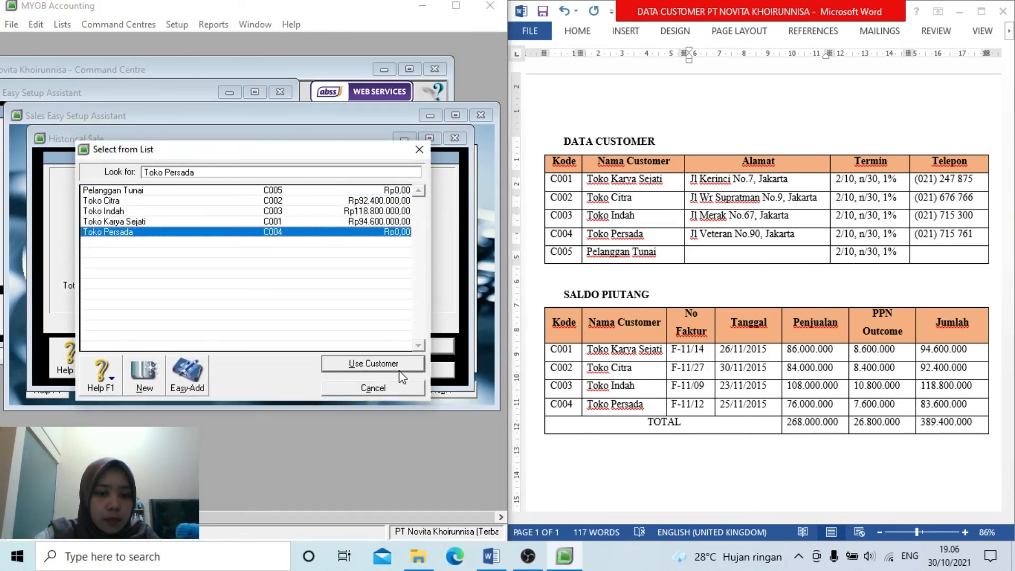
{"action": "left_click", "coordinate": [373, 364]}
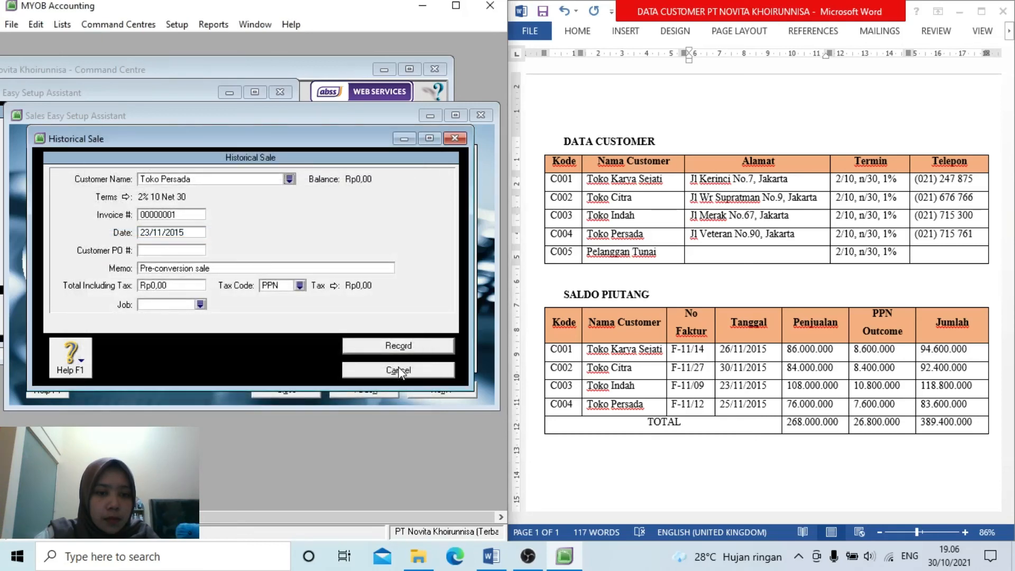
Replace the default invoice number with the one listed for Toko Persada in the Saldo Piutang table
{"action": "double_click", "coordinate": [185, 211]}
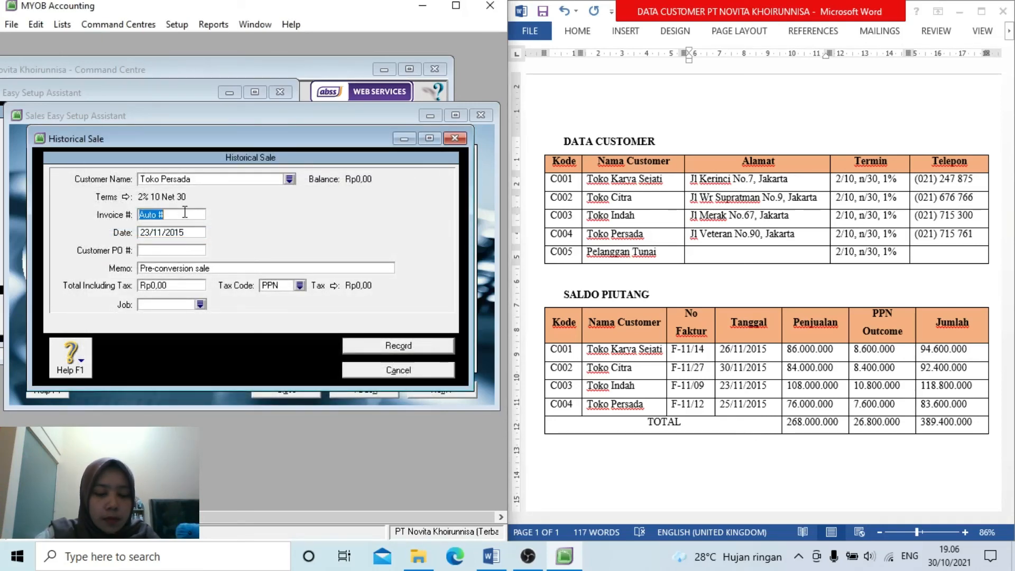
{"action": "key", "text": "BackSpace"}
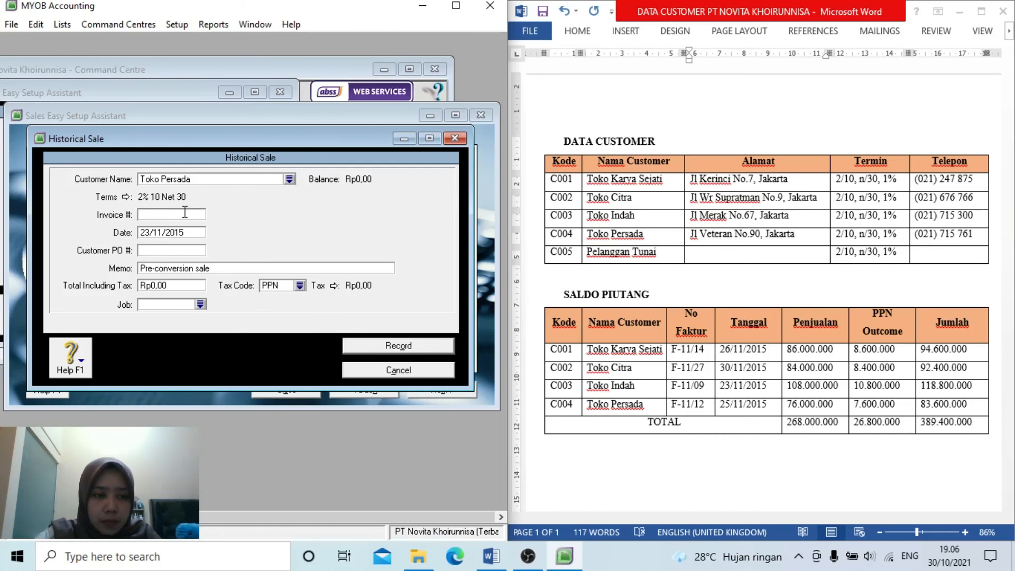
{"action": "type", "text": "F-"}
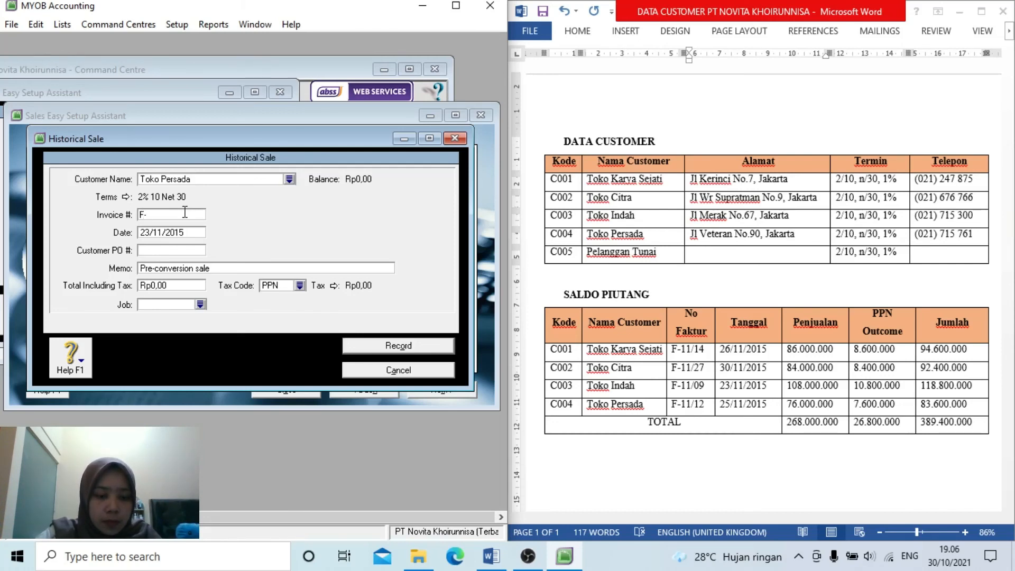
{"action": "type", "text": "11/12"}
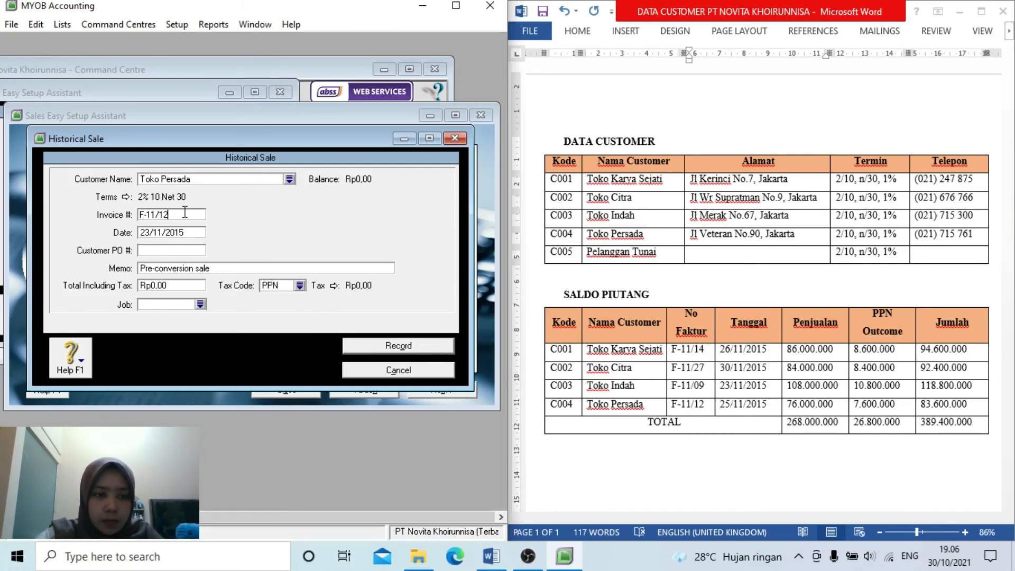
Set the date of the Toko Persada historical sale to 25/11/2015
{"action": "left_click", "coordinate": [150, 232]}
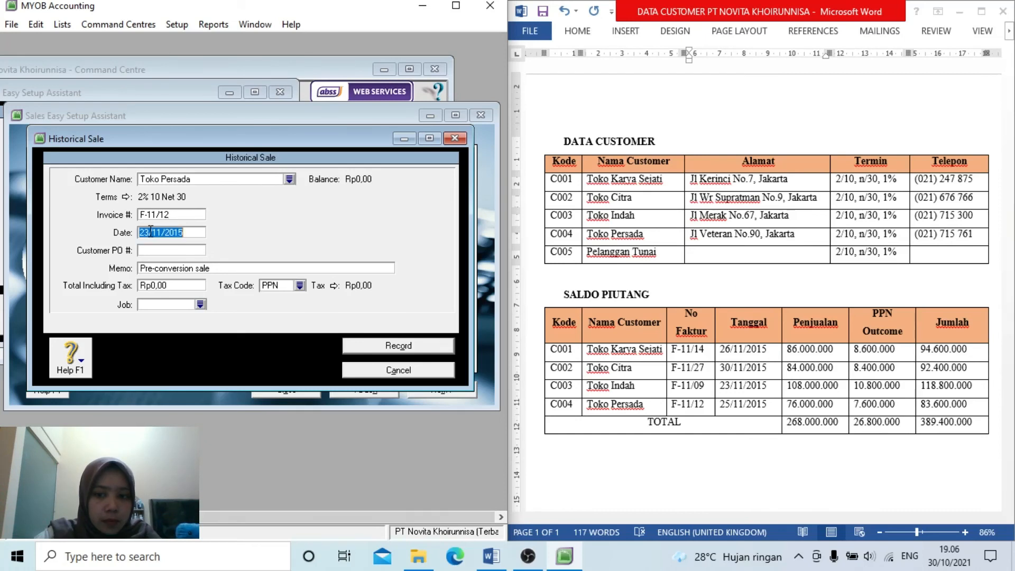
{"action": "left_click", "coordinate": [150, 231]}
{"action": "key", "text": "BackSpace"}
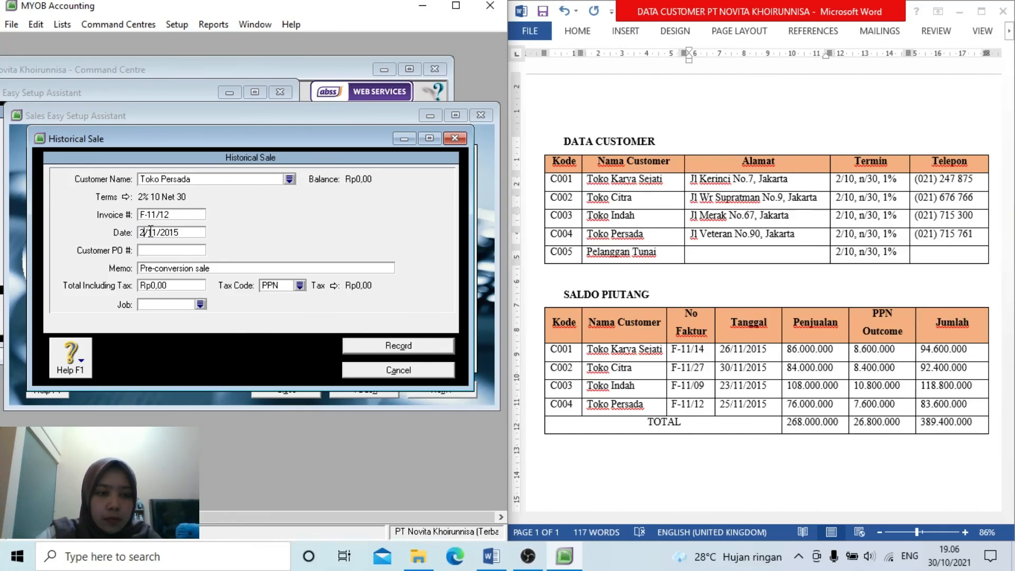
{"action": "type", "text": "5"}
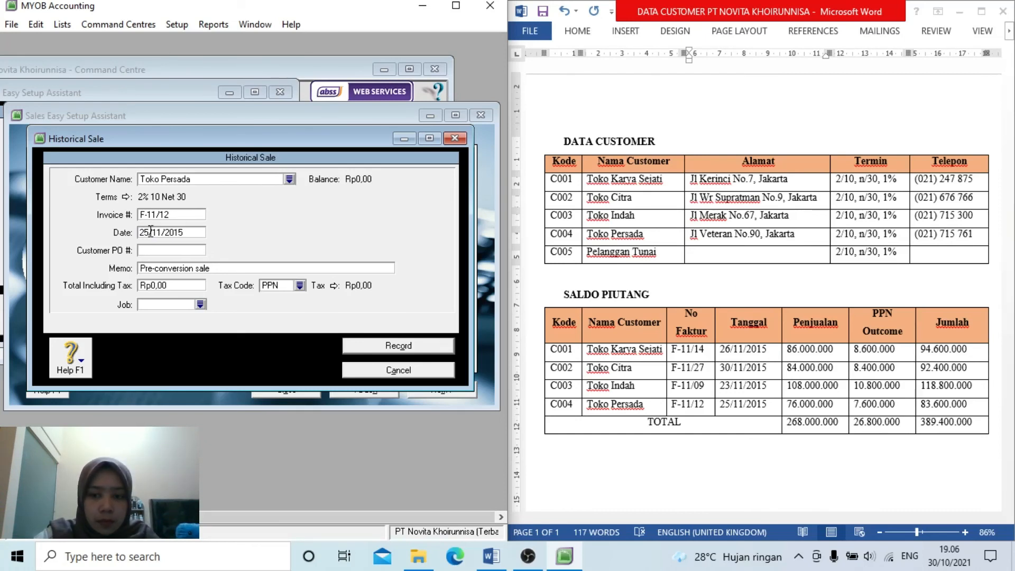
Set the Toko Persada sale's total including tax to Rp83.600.000
{"action": "left_click", "coordinate": [178, 285]}
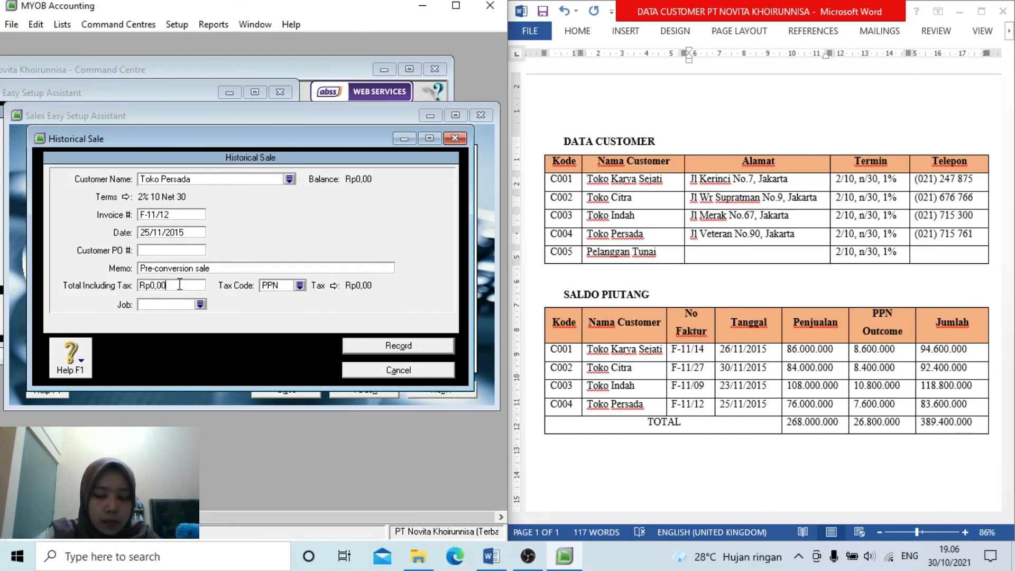
{"action": "key", "text": "BackSpace"}
{"action": "key", "text": "BackSpace"}
{"action": "key", "text": "BackSpace"}
{"action": "key", "text": "BackSpace"}
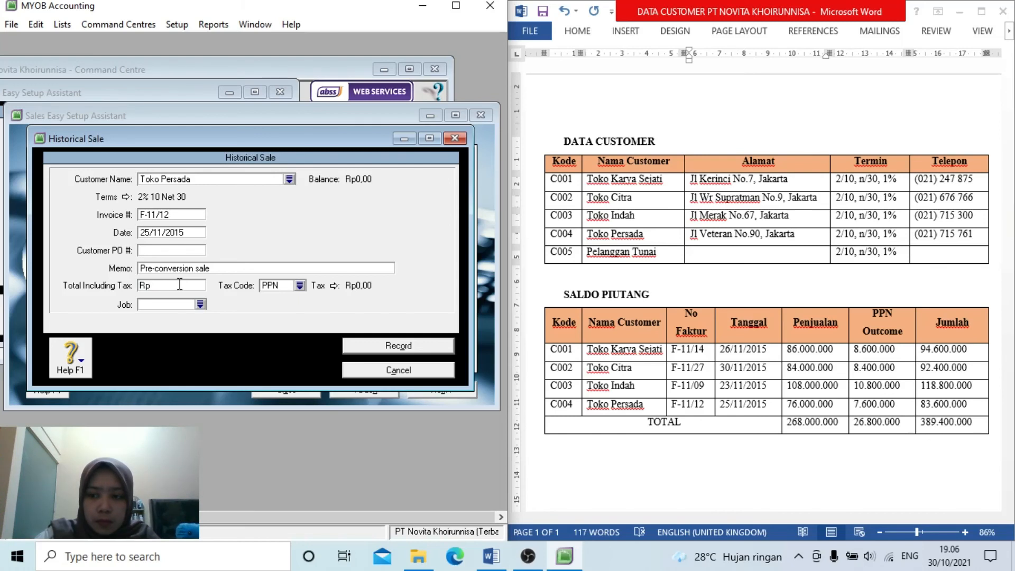
{"action": "type", "text": "83"}
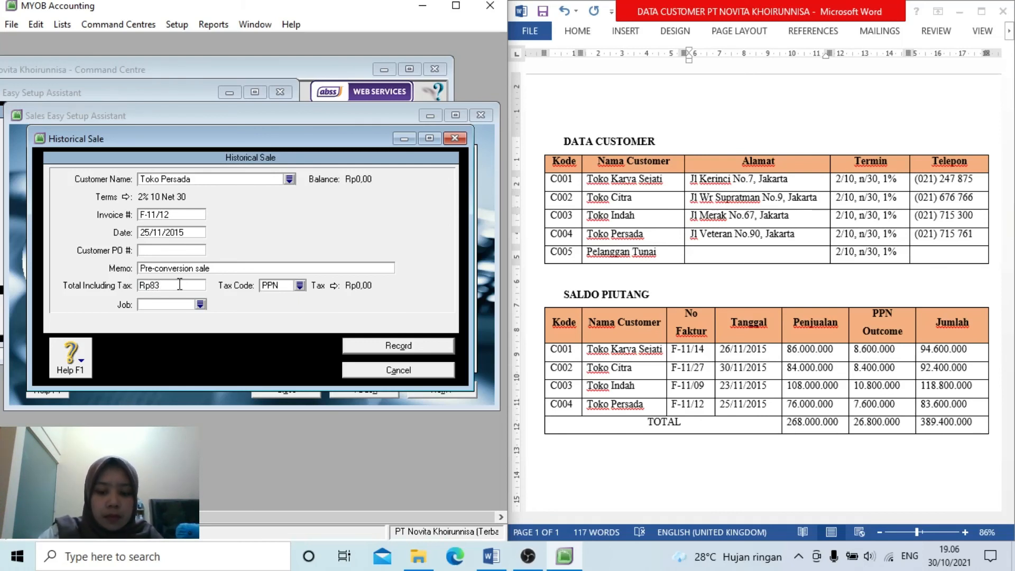
{"action": "type", "text": "6000"}
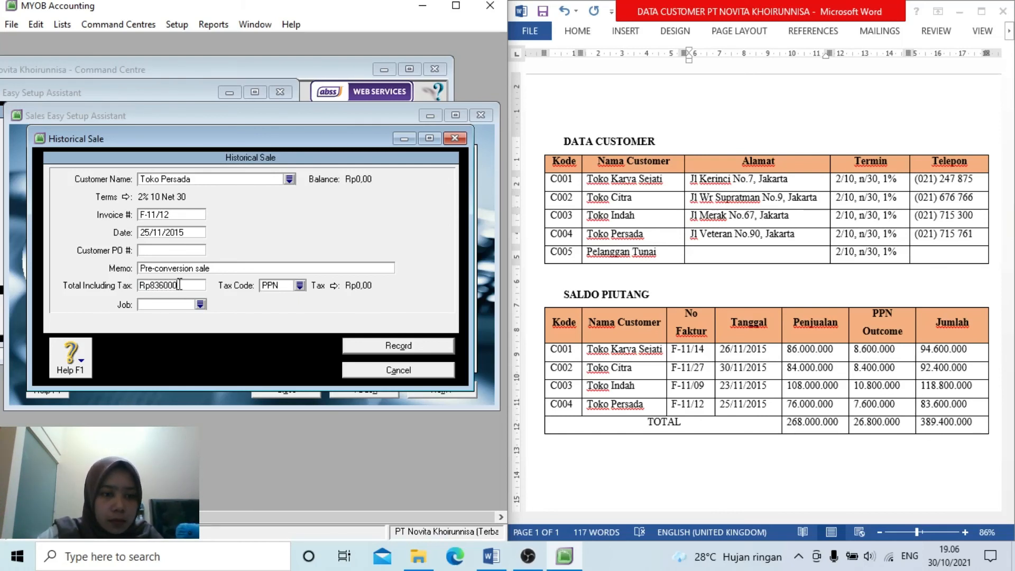
{"action": "type", "text": "00"}
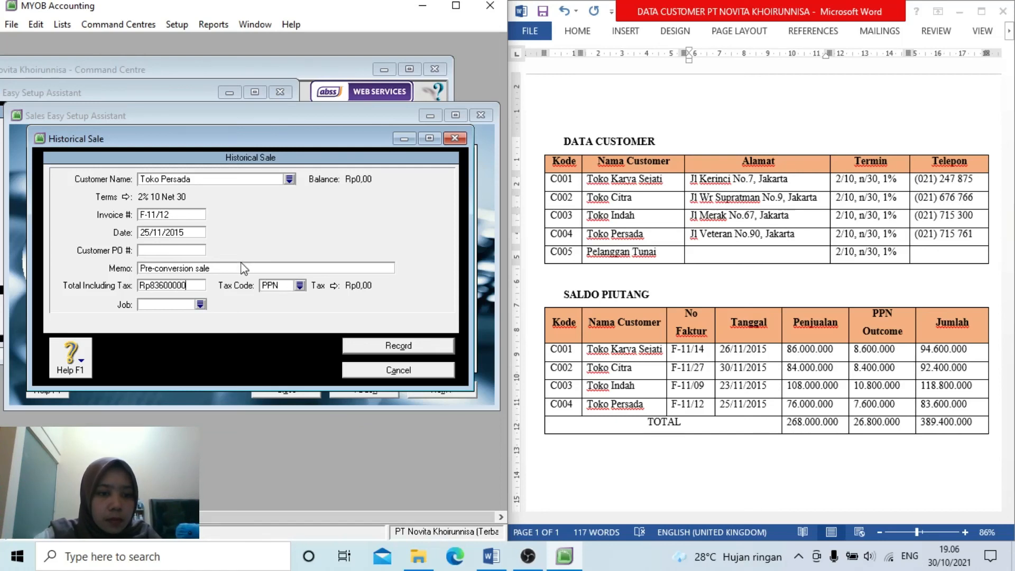
{"action": "left_click", "coordinate": [243, 266]}
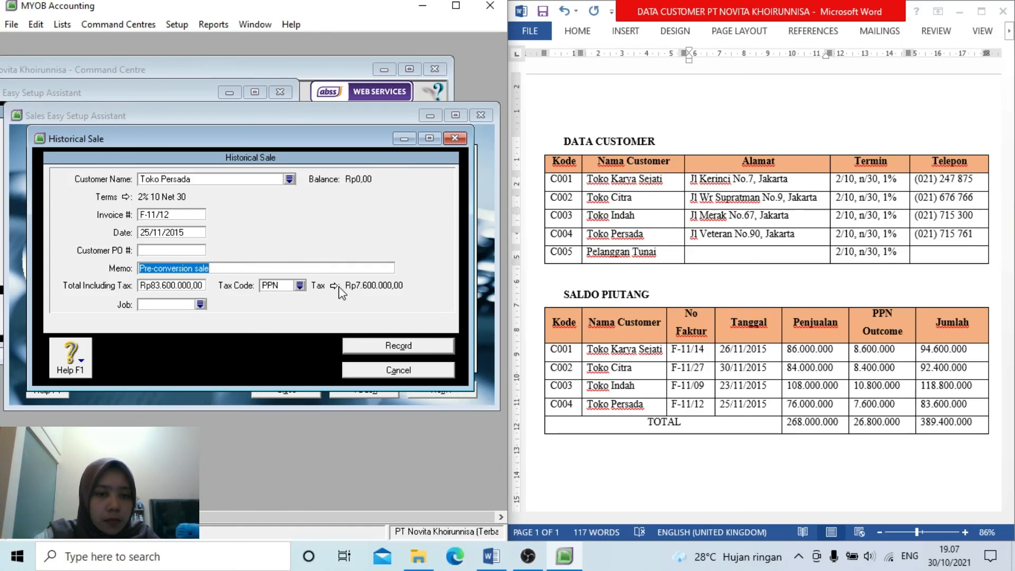
Record the Toko Persada sale and advance the Sales Easy Setup Assistant to its Conclusion page
{"action": "left_click", "coordinate": [380, 347]}
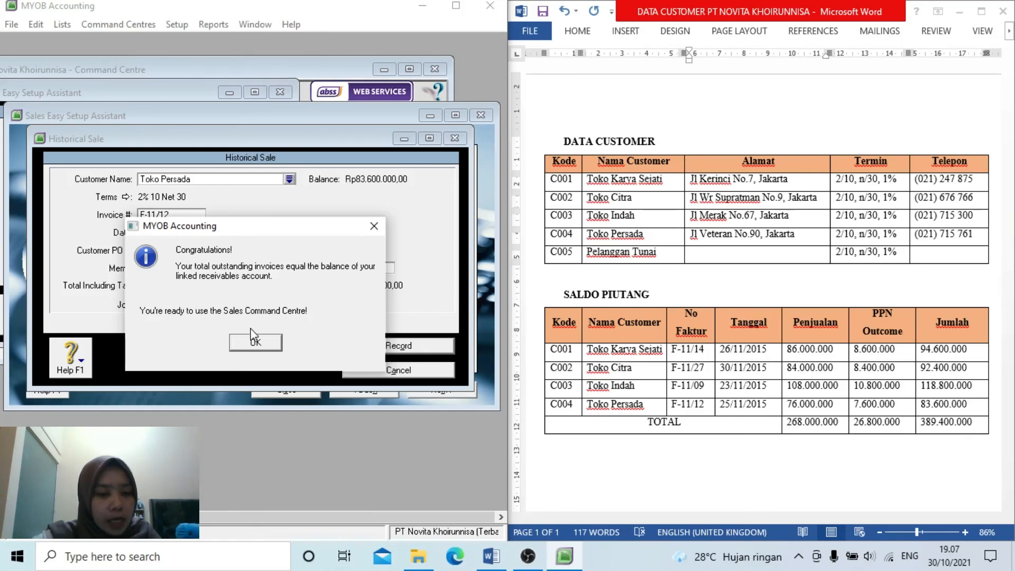
{"action": "left_click", "coordinate": [255, 344]}
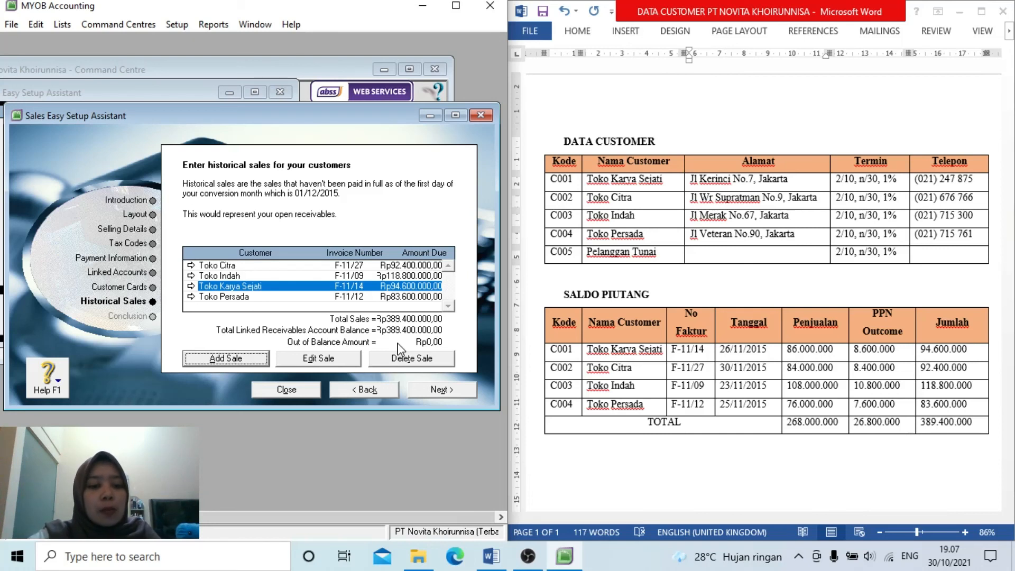
{"action": "left_click", "coordinate": [428, 390]}
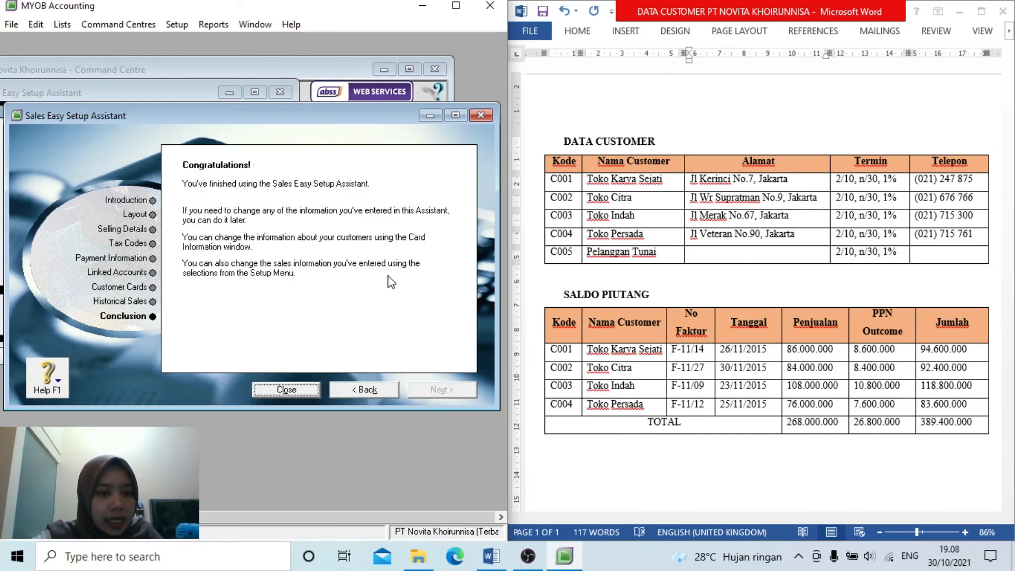